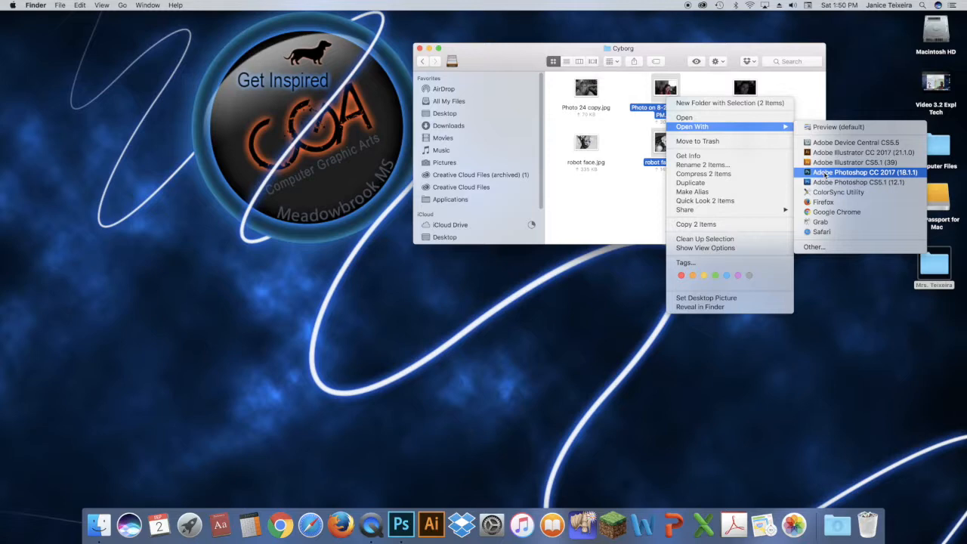
# Open the selected self-portrait and robot face photos in Adobe Photoshop CC 2017 and view each document
pyautogui.click(825, 174)
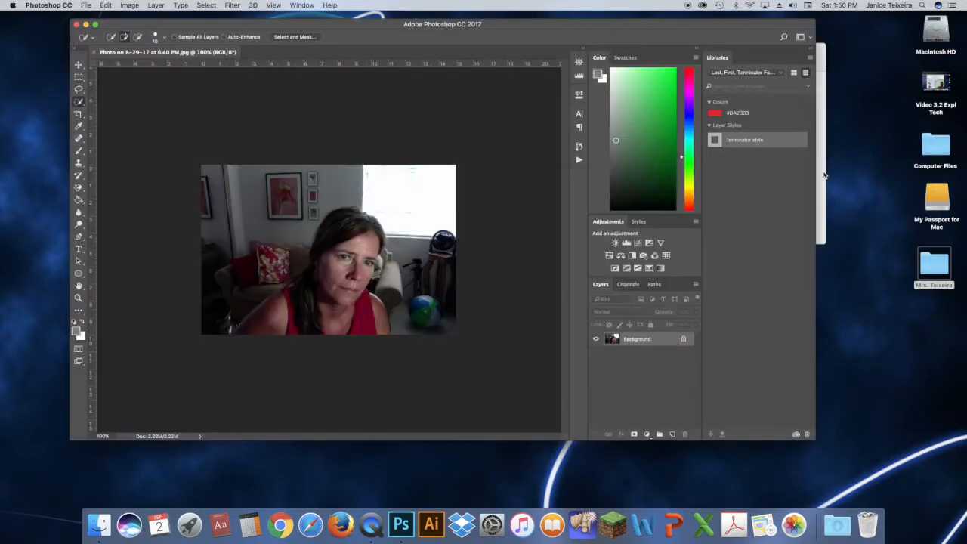
pyautogui.moveTo(375, 29); pyautogui.dragTo(401, 29)
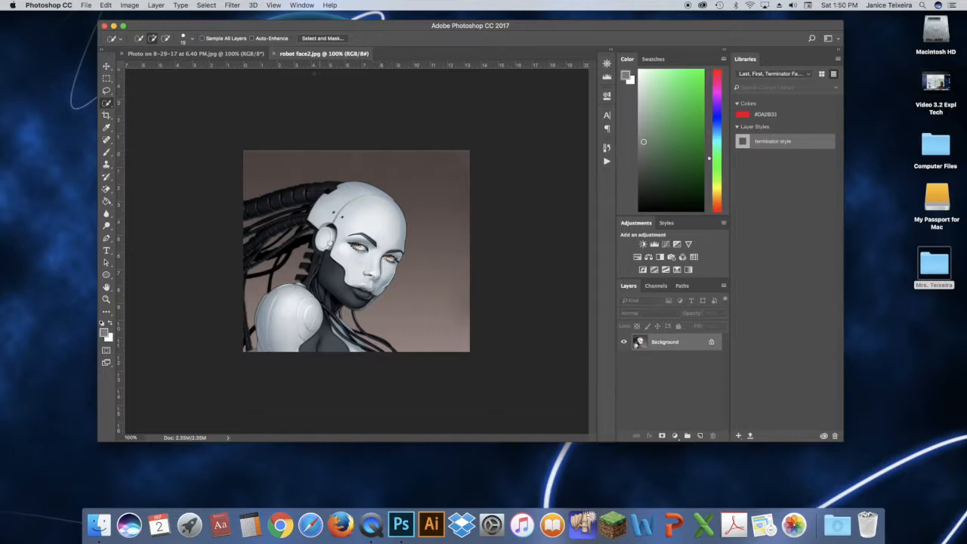
pyautogui.click(196, 53)
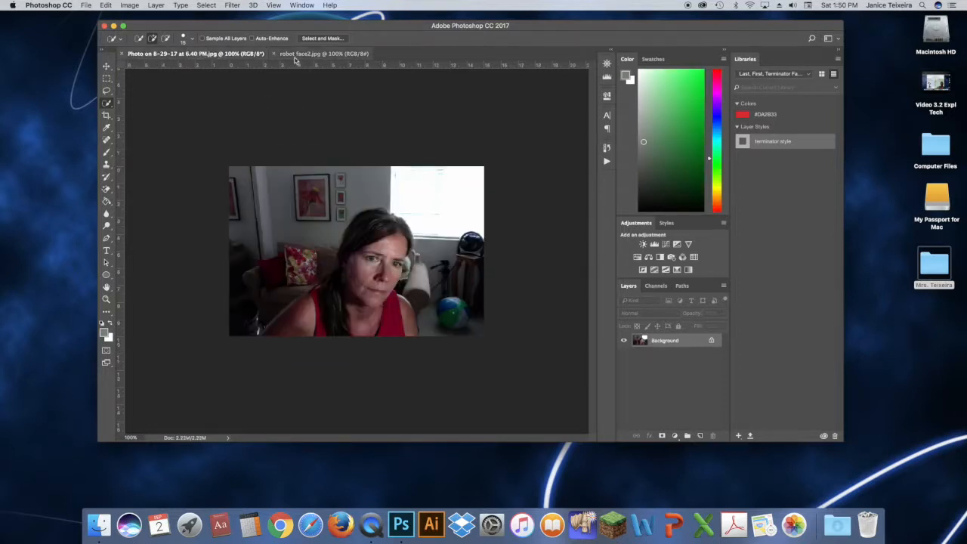
pyautogui.click(311, 56)
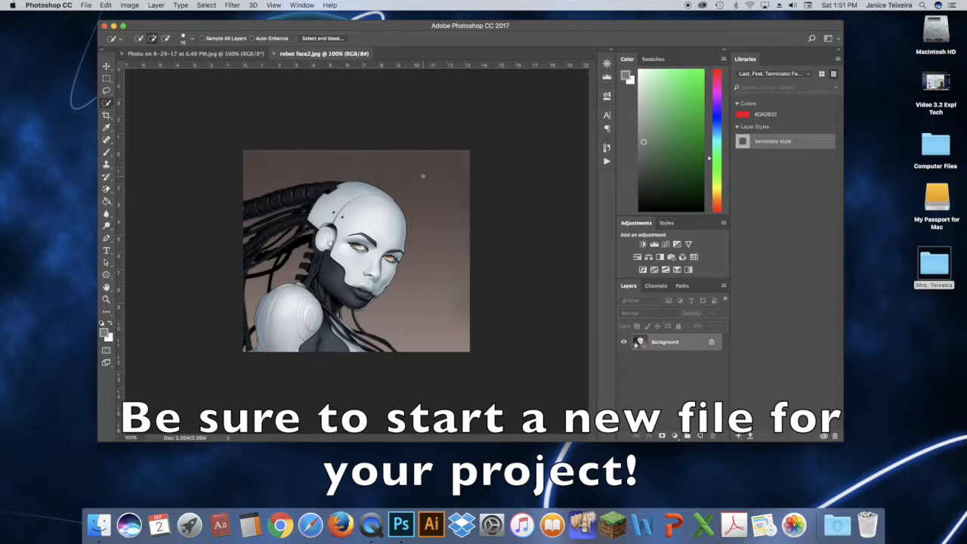
# Create a new Letter print document at 300 ppi in landscape orientation, 11 by 8.5 inches
pyautogui.click(86, 5)
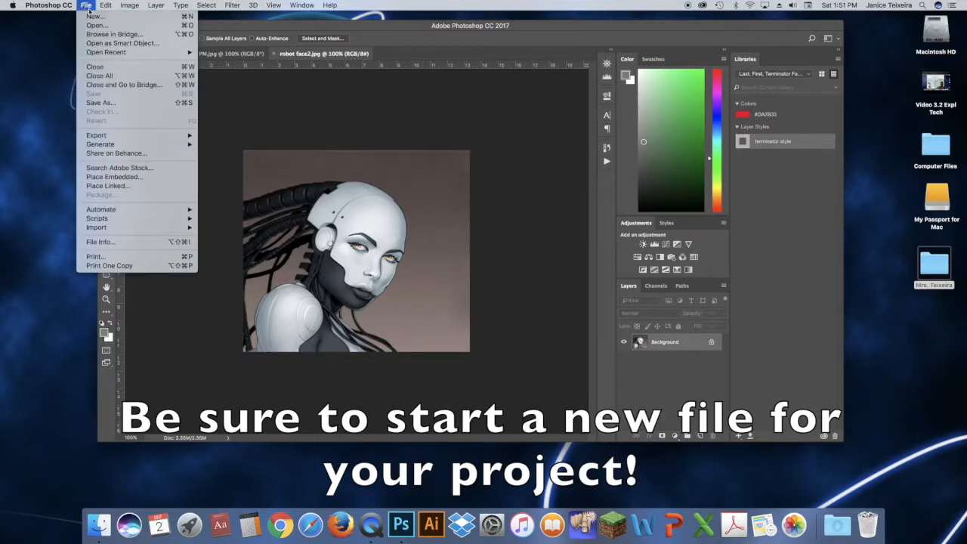
pyautogui.click(94, 16)
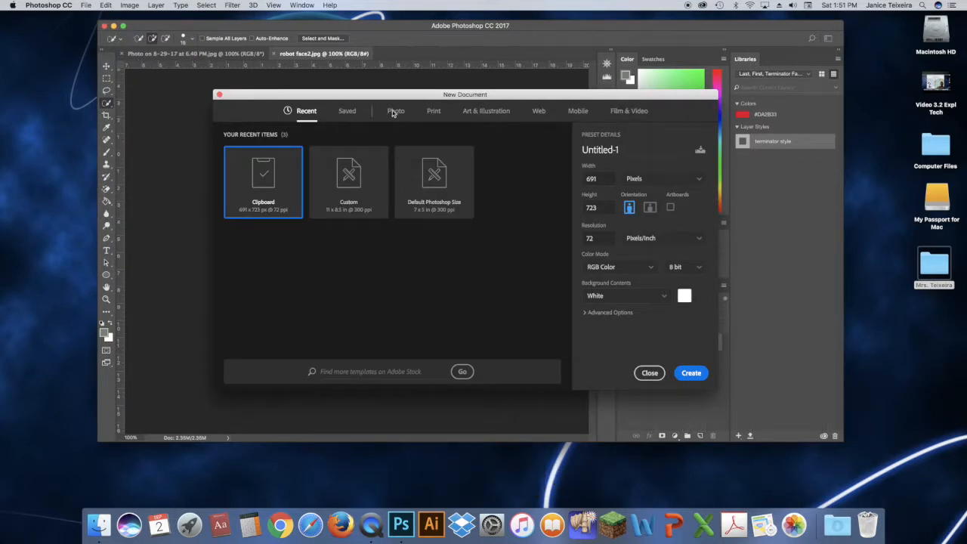
pyautogui.click(433, 111)
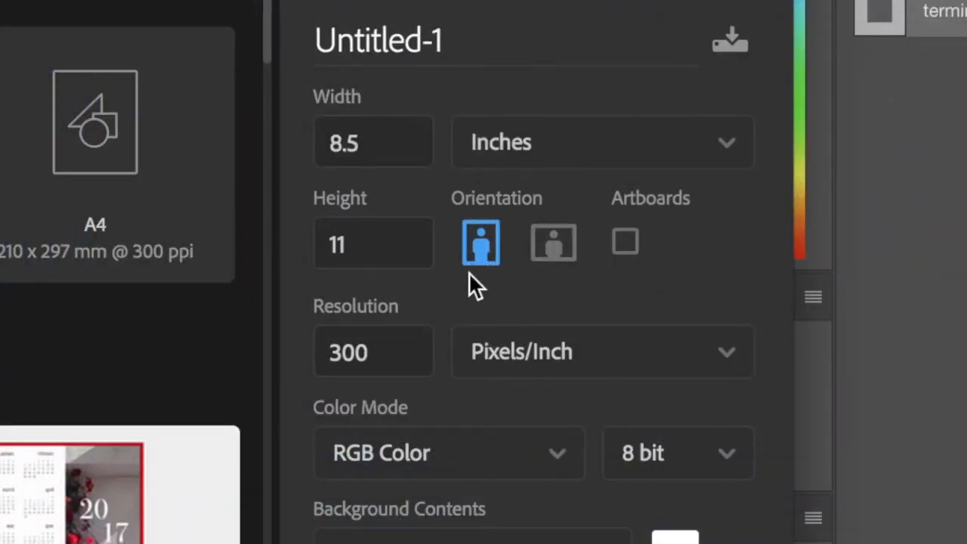
pyautogui.click(555, 249)
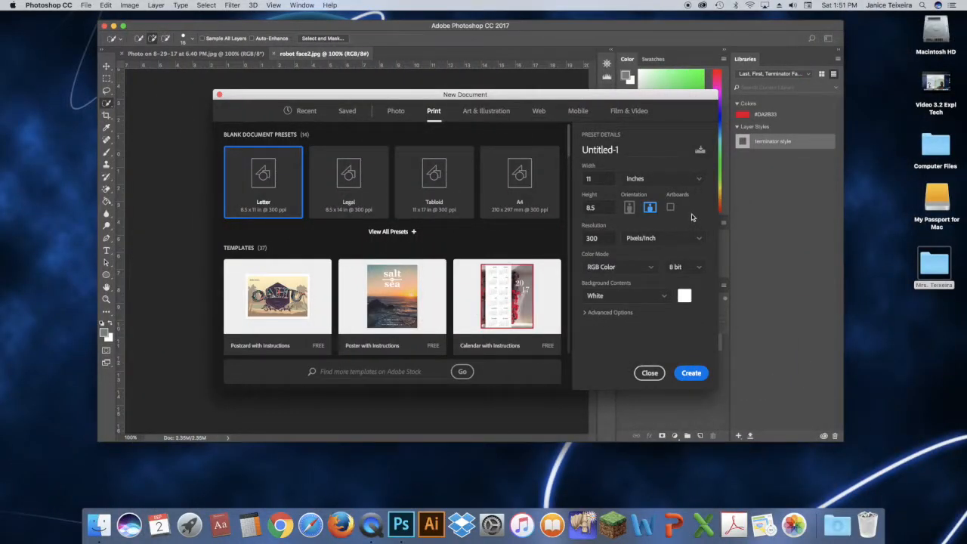
pyautogui.click(692, 374)
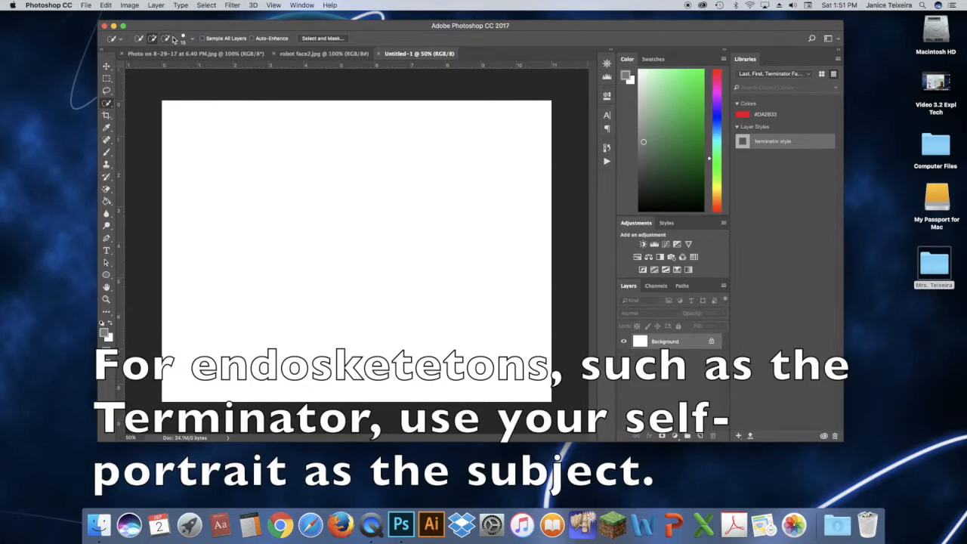
# Copy the whole robot face image and paste it into the new untitled document
pyautogui.click(297, 54)
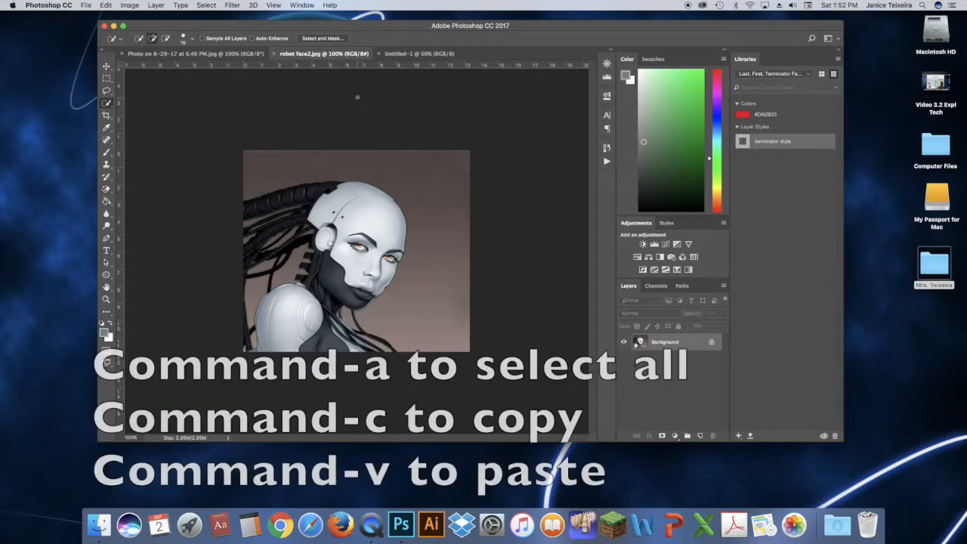
pyautogui.press('super+a')
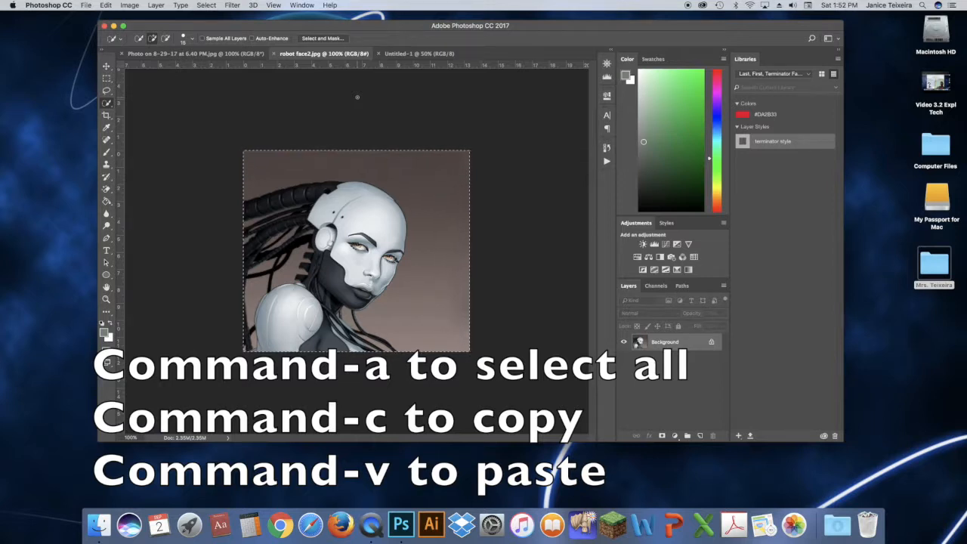
pyautogui.press('super+c')
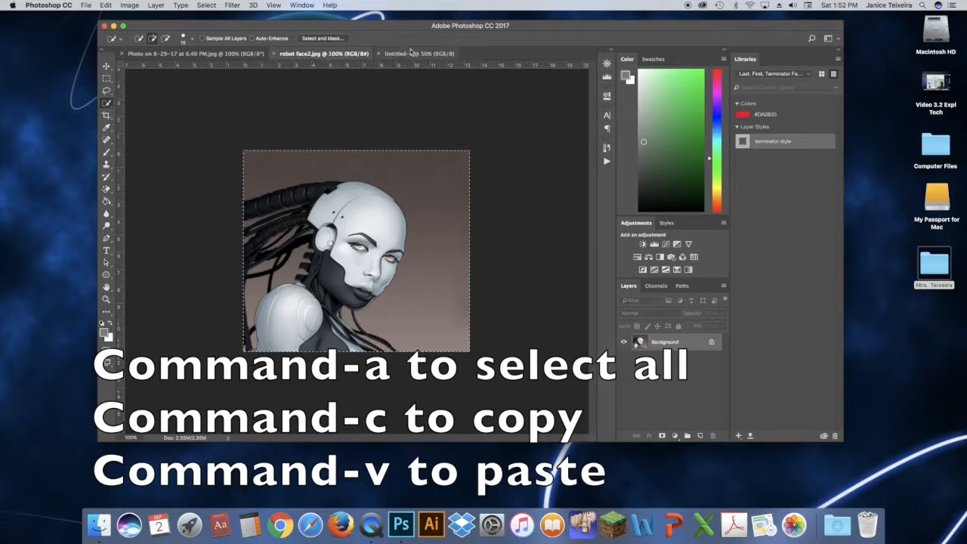
pyautogui.click(380, 57)
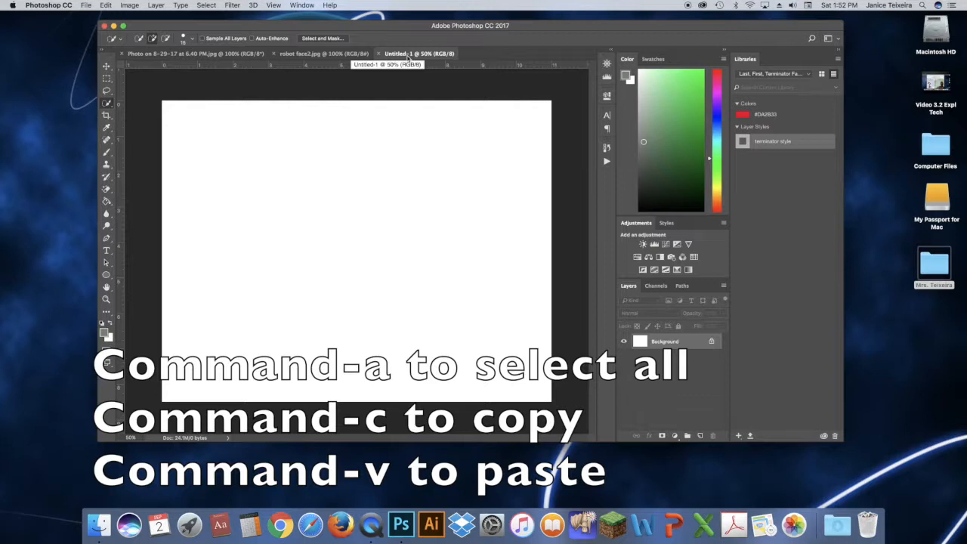
pyautogui.press('cmd+v')
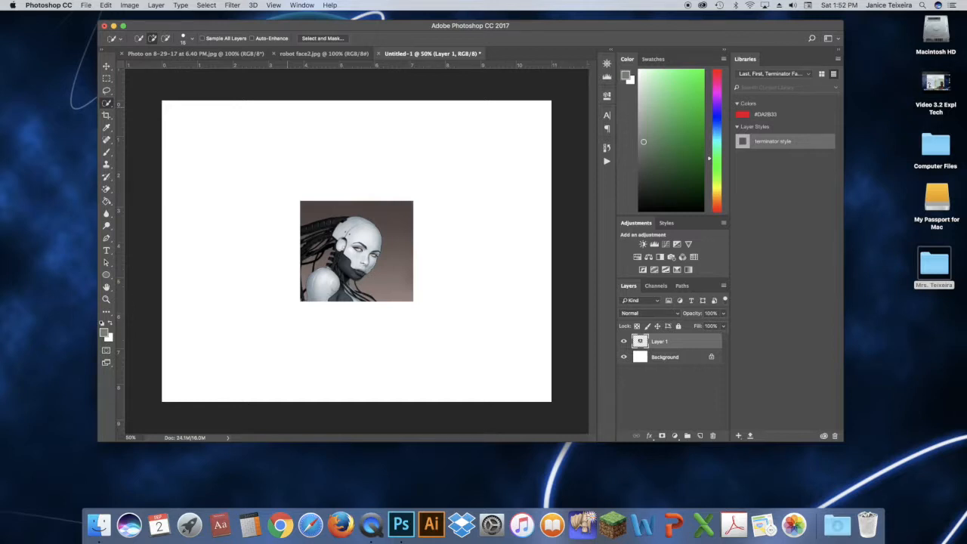
# Free transform the pasted android image, enlarging it to about 4.8 by 4.3 inches
pyautogui.press('super+t')
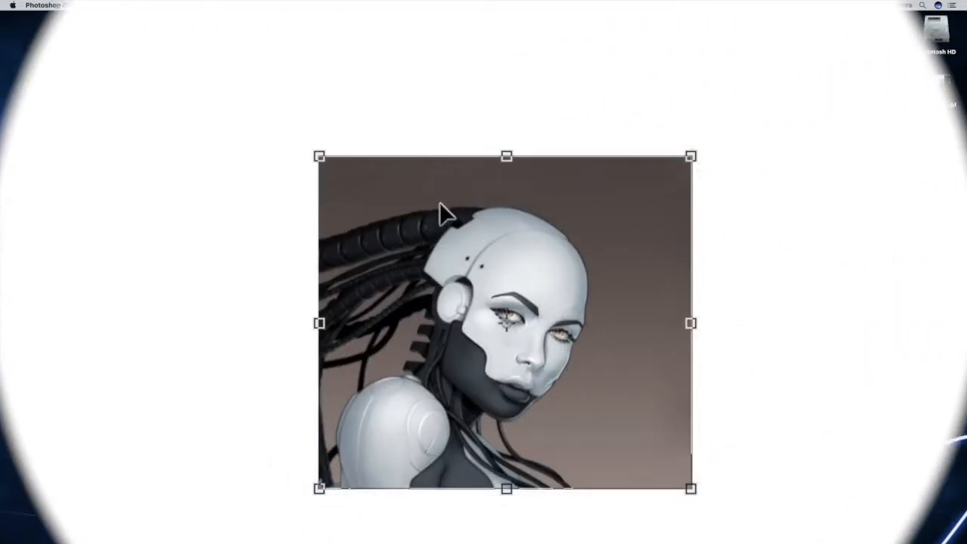
pyautogui.moveTo(410, 121); pyautogui.dragTo(401, 147)
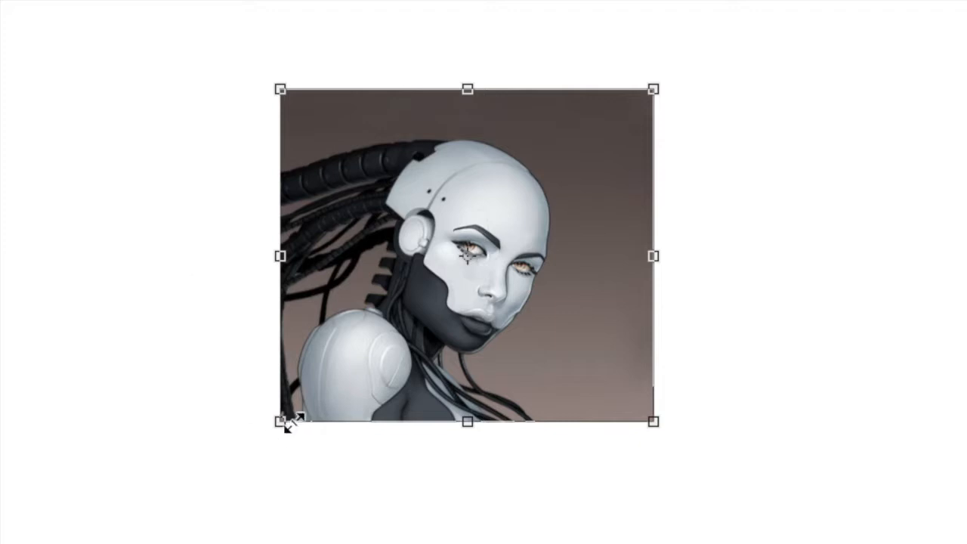
pyautogui.moveTo(653, 421); pyautogui.dragTo(777, 539)
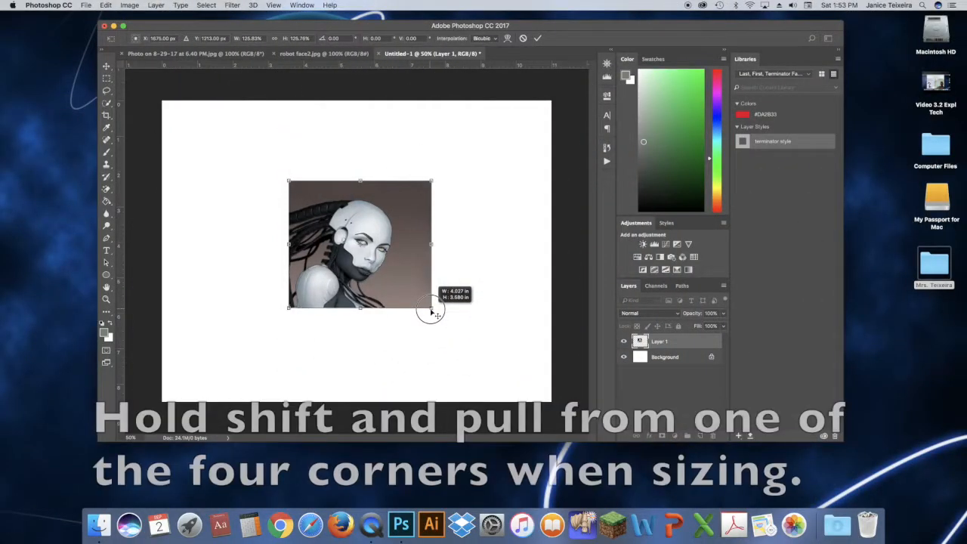
pyautogui.moveTo(431, 311); pyautogui.dragTo(468, 327)
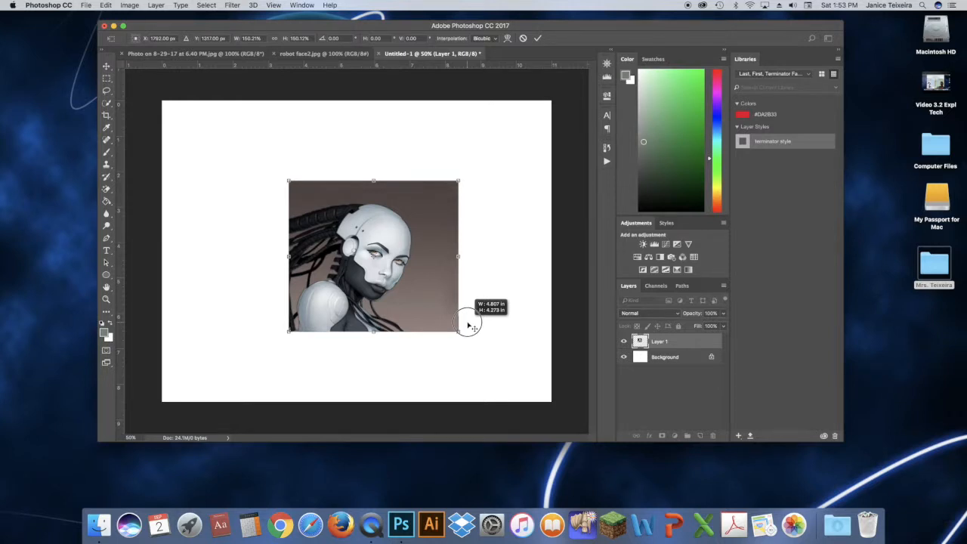
pyautogui.moveTo(469, 326); pyautogui.dragTo(467, 322)
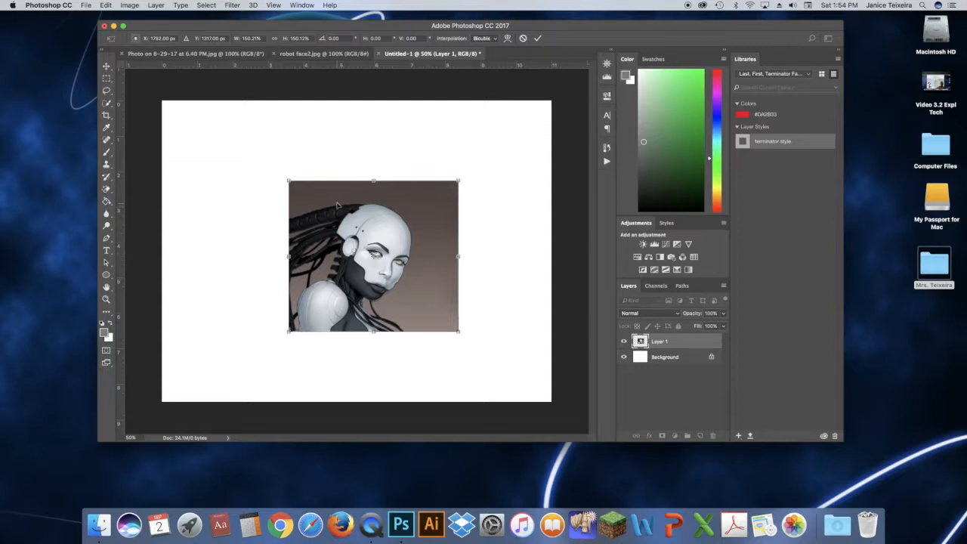
# Move the android image so it sits in the canvas's lower-left corner
pyautogui.moveTo(348, 193); pyautogui.dragTo(227, 269)
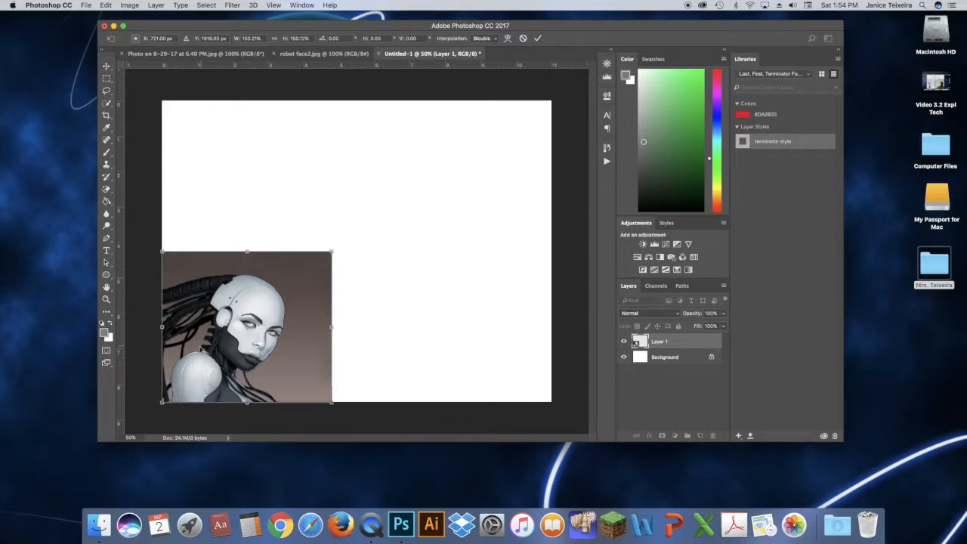
pyautogui.moveTo(203, 350); pyautogui.dragTo(218, 331)
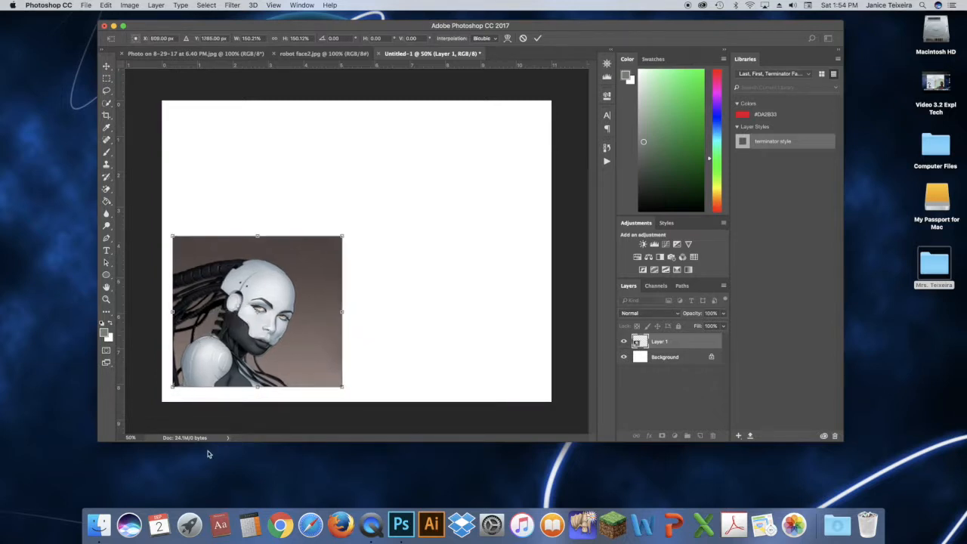
pyautogui.moveTo(263, 323)
pyautogui.mouseDown()
pyautogui.moveTo(249, 340)
pyautogui.moveTo(251, 331)
pyautogui.mouseUp()
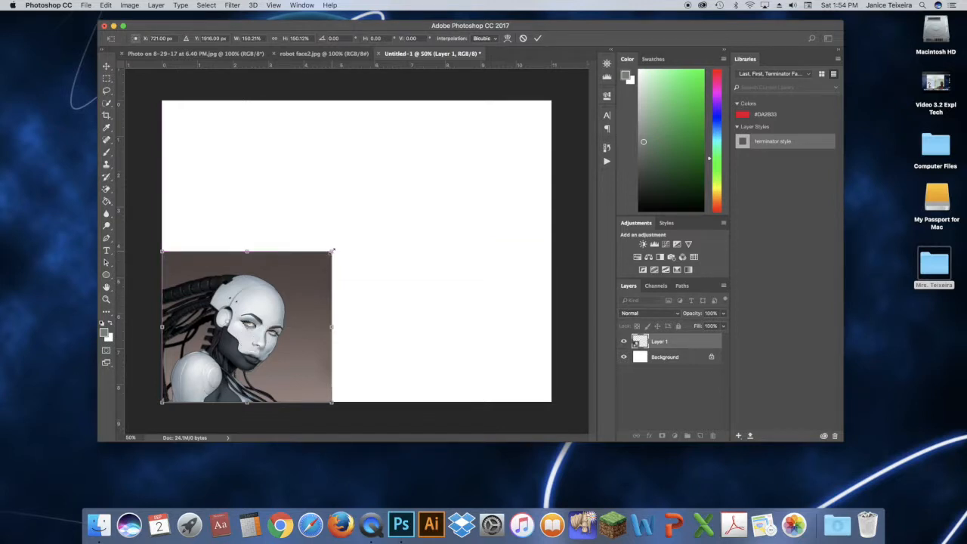
# Scale the android image up from its top-right corner to cover the canvas and commit the transform
pyautogui.moveTo(333, 250); pyautogui.dragTo(609, 148)
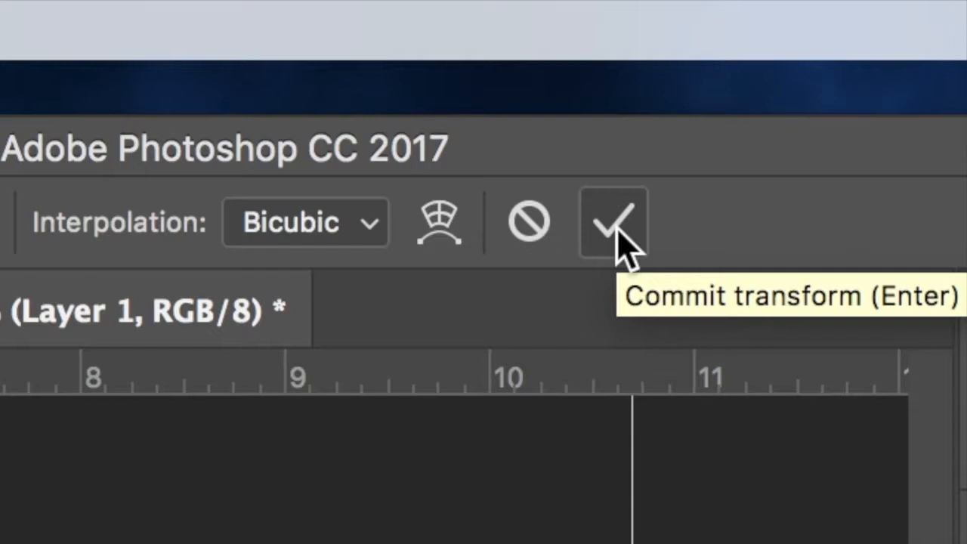
pyautogui.click(615, 226)
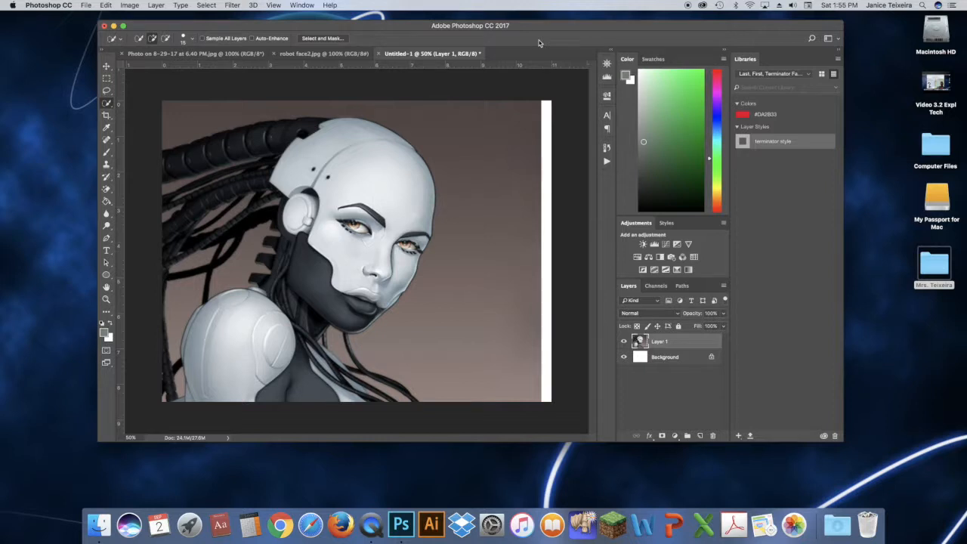
# Rename the android image's layer to android
pyautogui.click(658, 342)
pyautogui.doubleClick(658, 342)
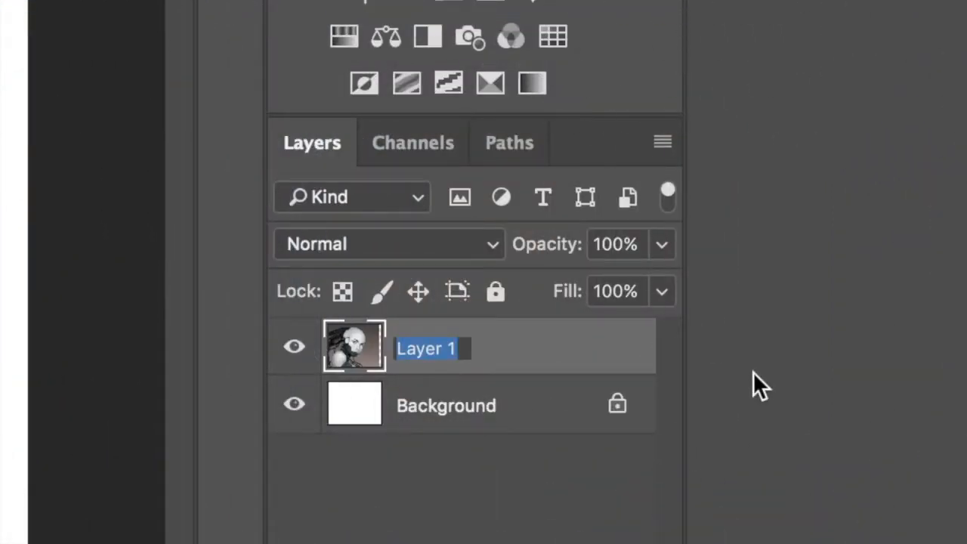
pyautogui.write('android')
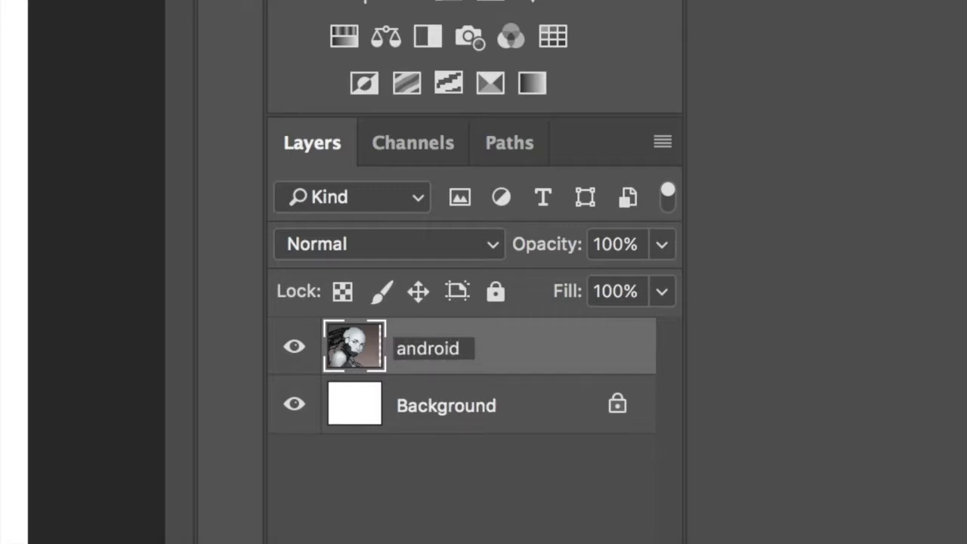
pyautogui.click(532, 359)
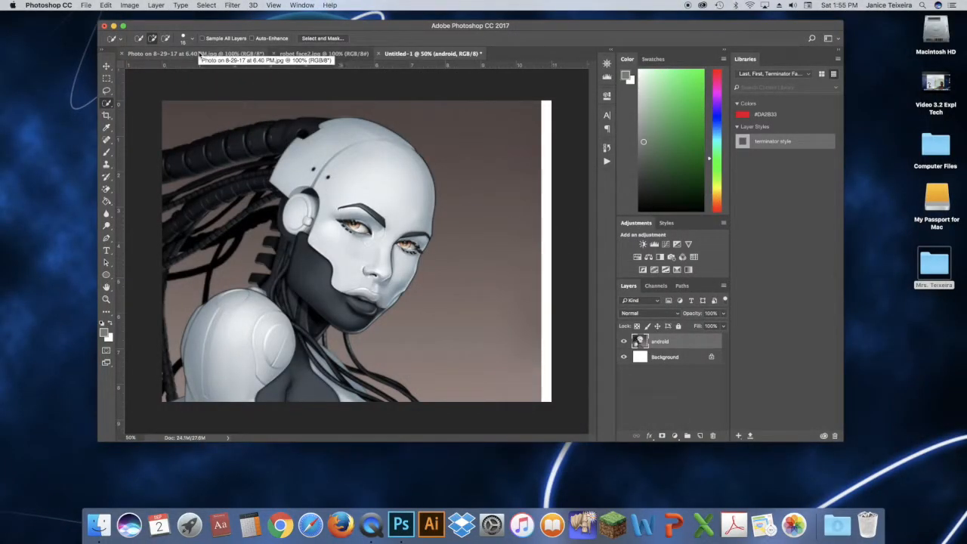
# Copy the entire self-portrait photo and paste it into the new document above the android layer
pyautogui.click(198, 56)
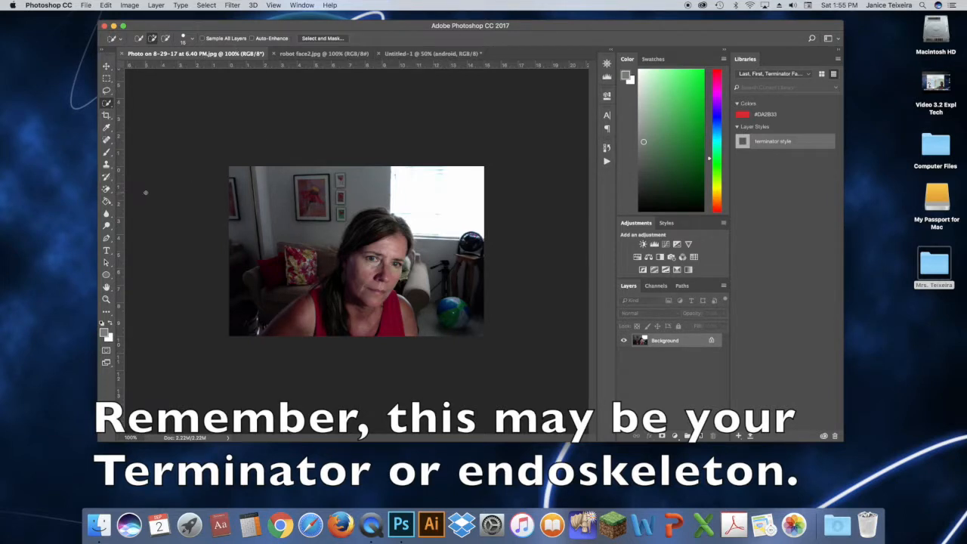
pyautogui.press('super+a')
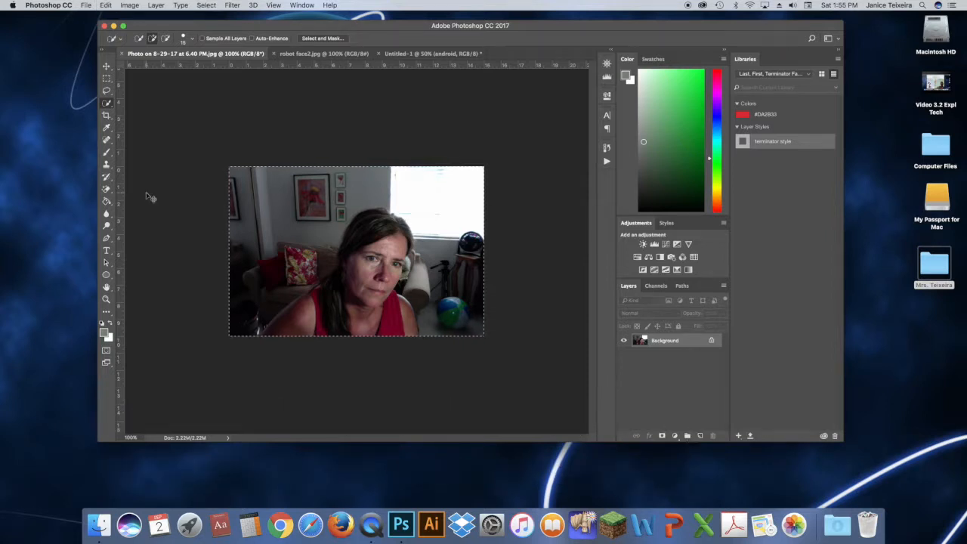
pyautogui.click(423, 54)
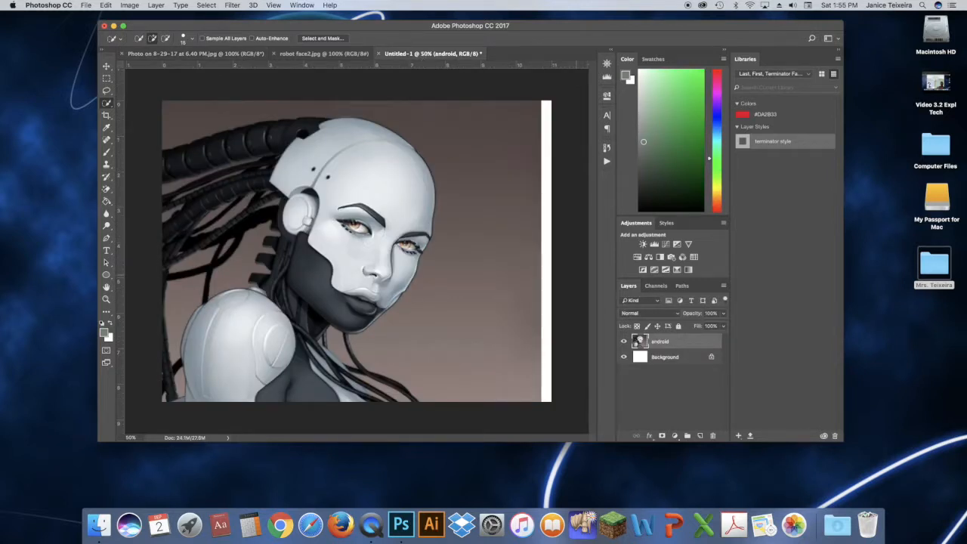
pyautogui.press('super+v')
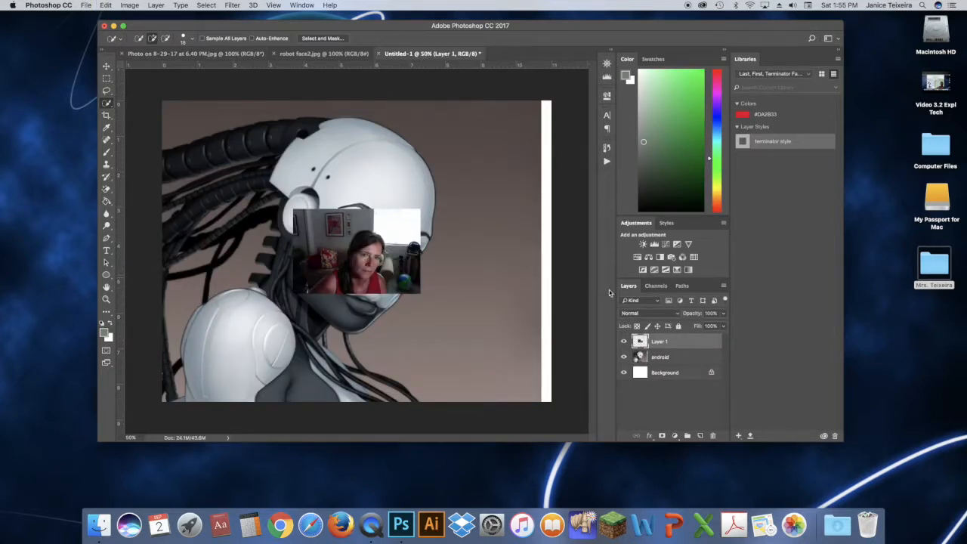
# Rename the pasted self-portrait layer to me
pyautogui.doubleClick(660, 342)
pyautogui.write('me')
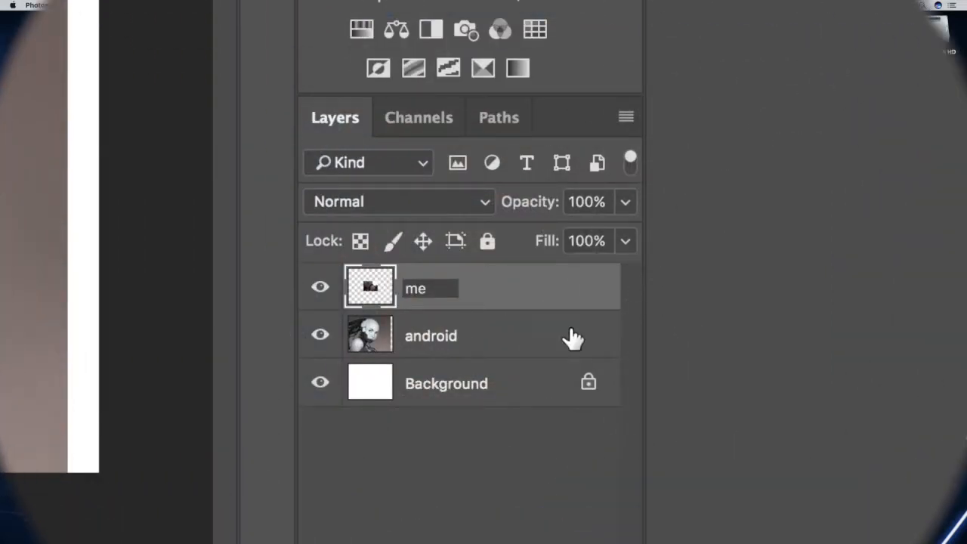
pyautogui.press('Return')
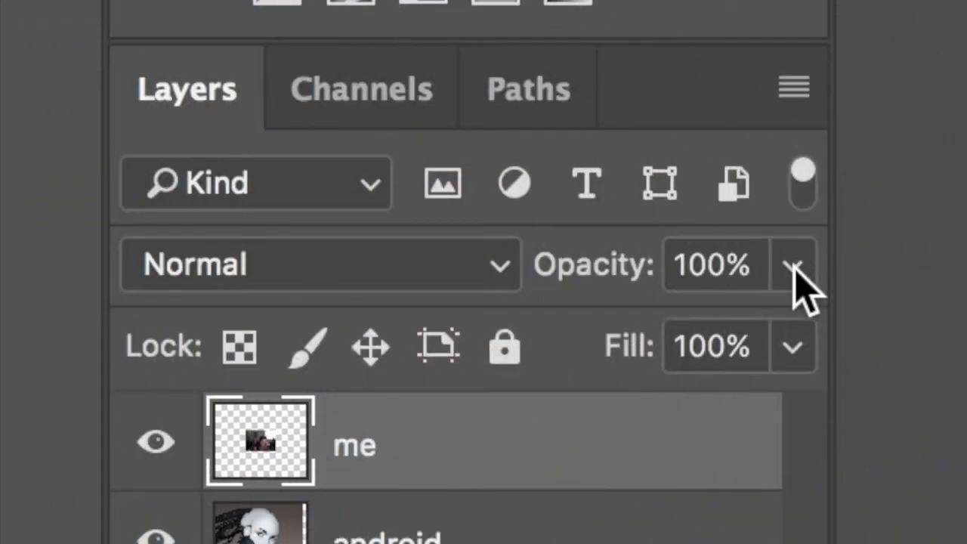
# Lower the me layer's opacity to about 46%
pyautogui.click(792, 266)
pyautogui.click(503, 460)
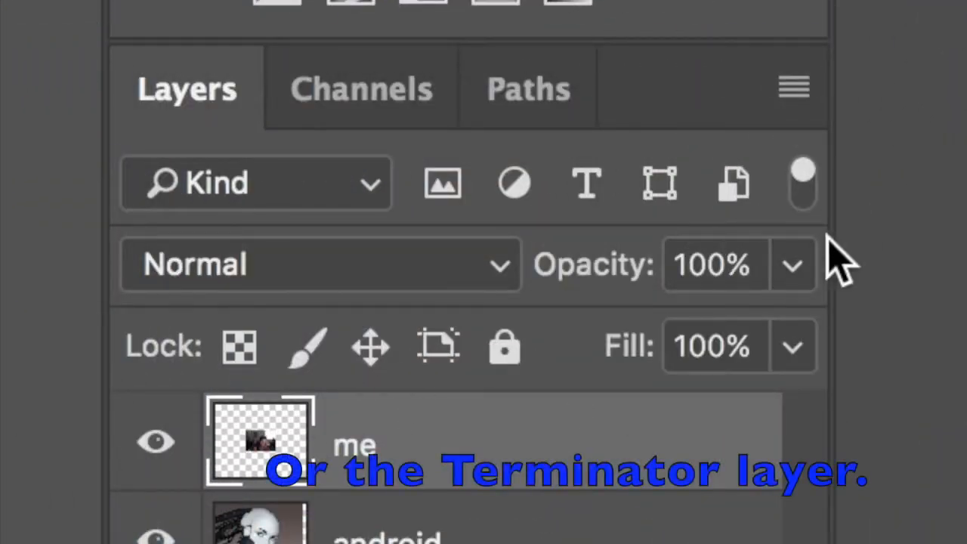
pyautogui.click(793, 268)
pyautogui.moveTo(785, 339); pyautogui.dragTo(647, 339)
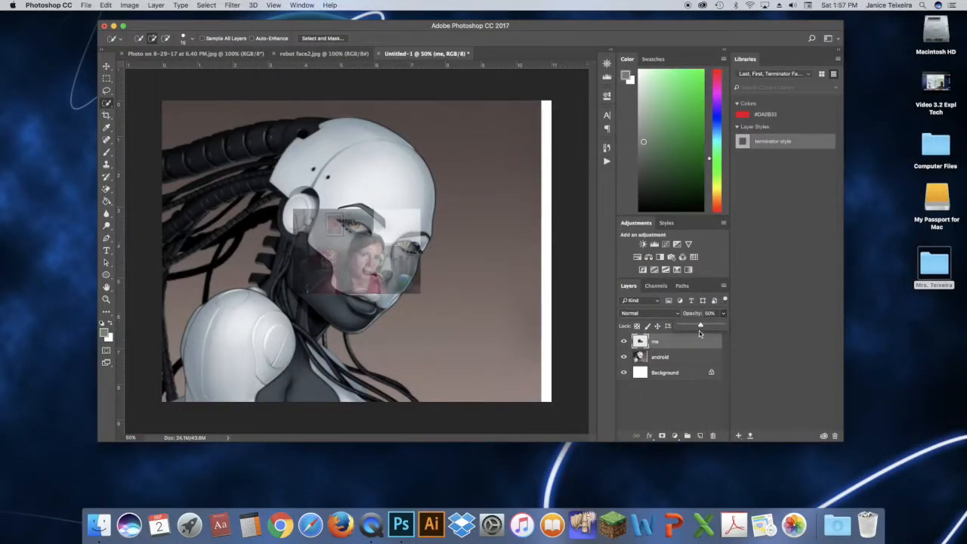
pyautogui.moveTo(701, 327); pyautogui.dragTo(698, 327)
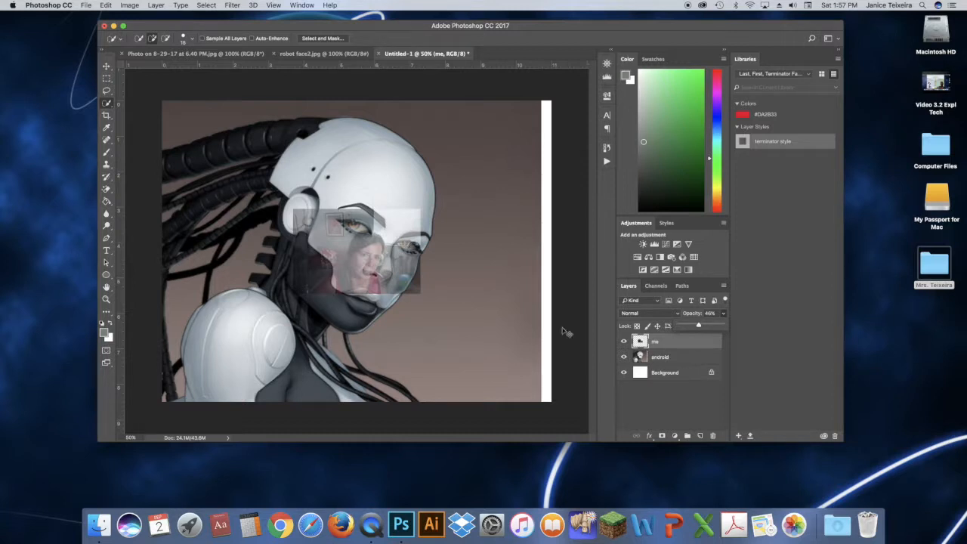
# Free-transform the me layer, moving, enlarging and rotating it so the self-portrait's face lines up with the android's face
pyautogui.press('super+t')
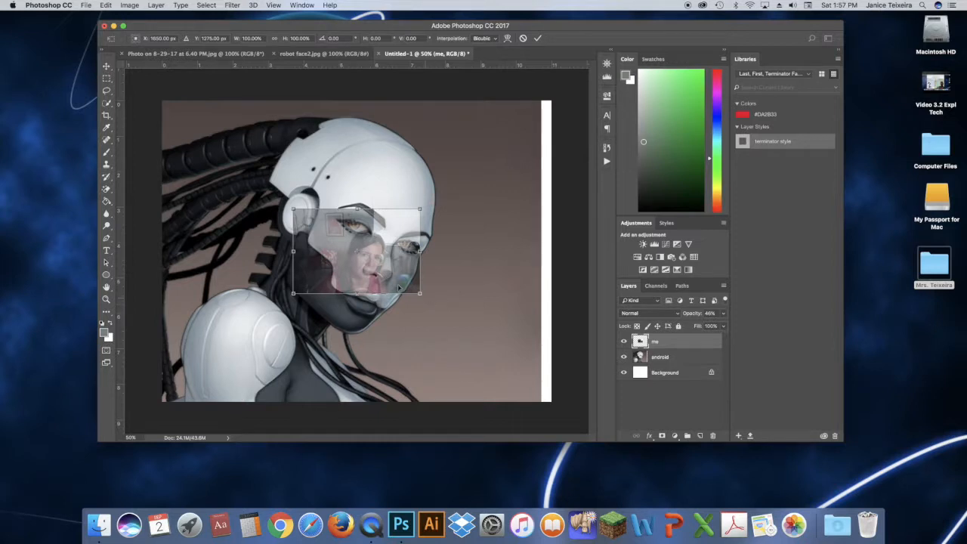
pyautogui.moveTo(390, 261); pyautogui.dragTo(383, 234)
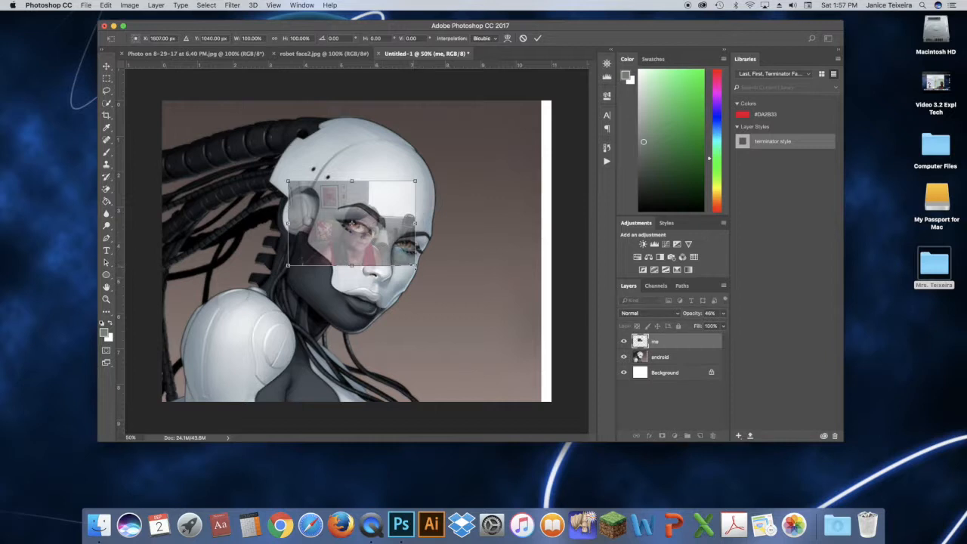
pyautogui.moveTo(416, 266); pyautogui.dragTo(526, 340)
pyautogui.moveTo(461, 316); pyautogui.dragTo(395, 269)
pyautogui.moveTo(461, 295); pyautogui.dragTo(594, 394)
pyautogui.moveTo(501, 352); pyautogui.dragTo(432, 310)
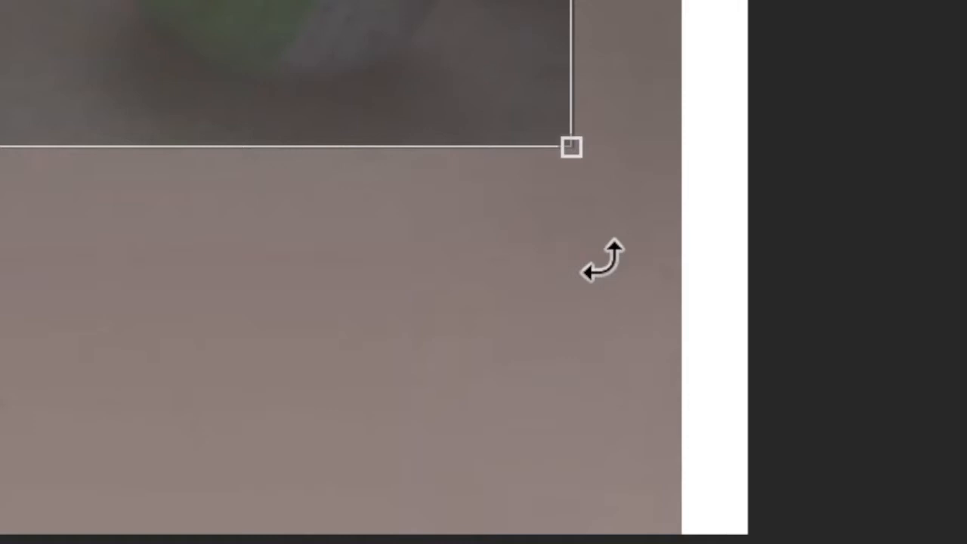
pyautogui.moveTo(602, 261); pyautogui.dragTo(544, 383)
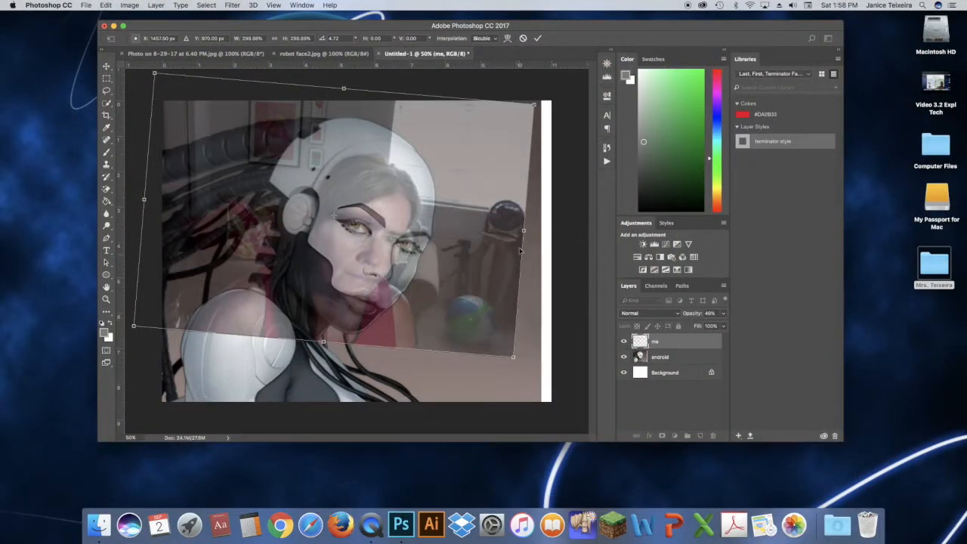
pyautogui.moveTo(522, 229); pyautogui.dragTo(542, 234)
pyautogui.moveTo(504, 262); pyautogui.dragTo(494, 258)
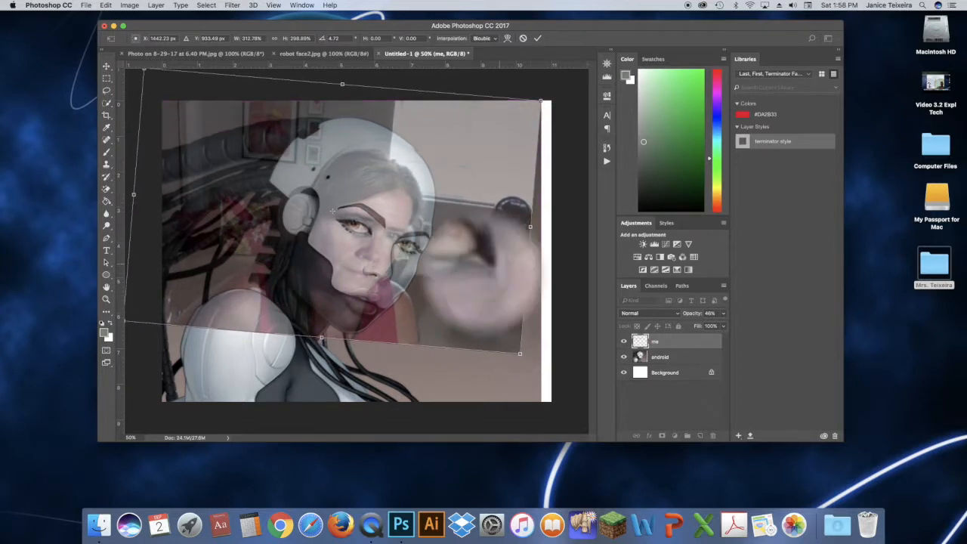
pyautogui.moveTo(284, 139); pyautogui.dragTo(329, 180)
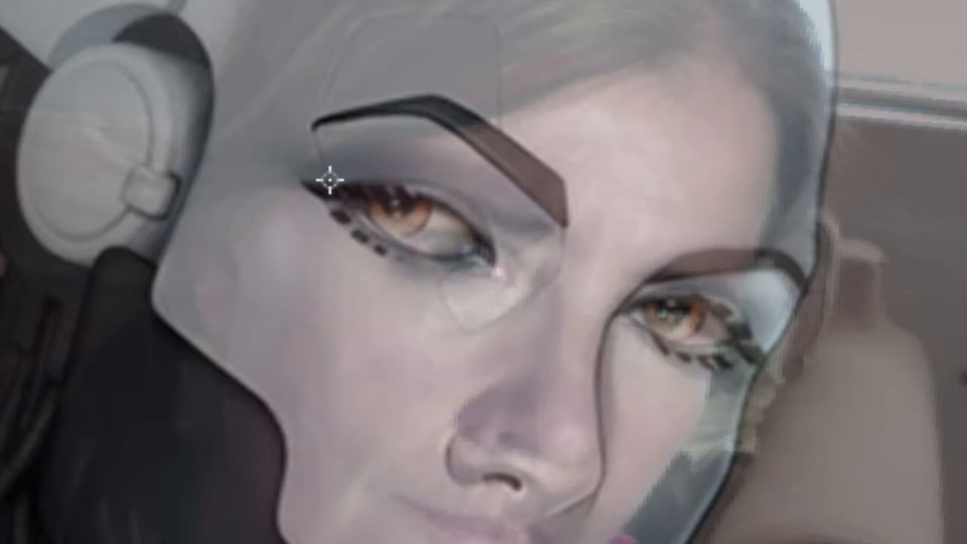
pyautogui.moveTo(858, 535); pyautogui.dragTo(834, 520)
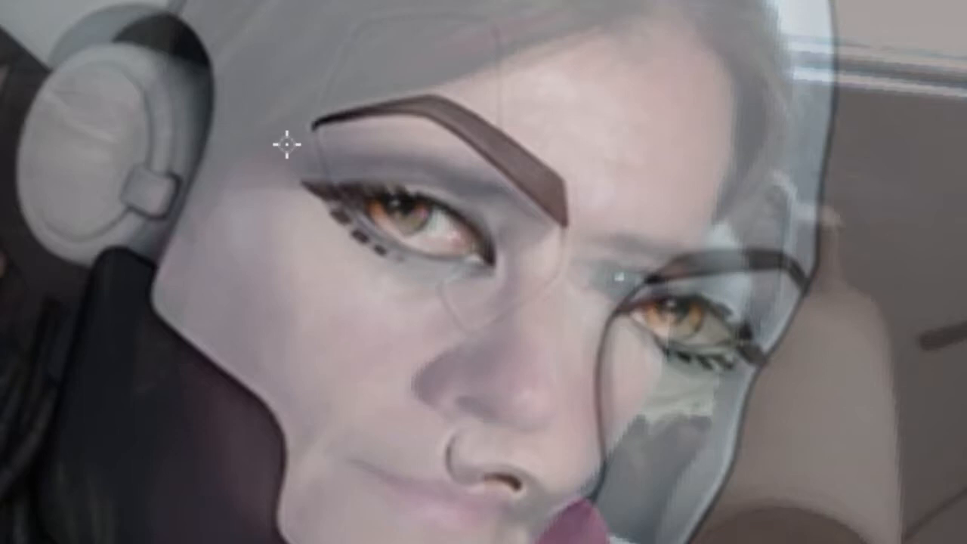
pyautogui.moveTo(650, 543); pyautogui.dragTo(706, 543)
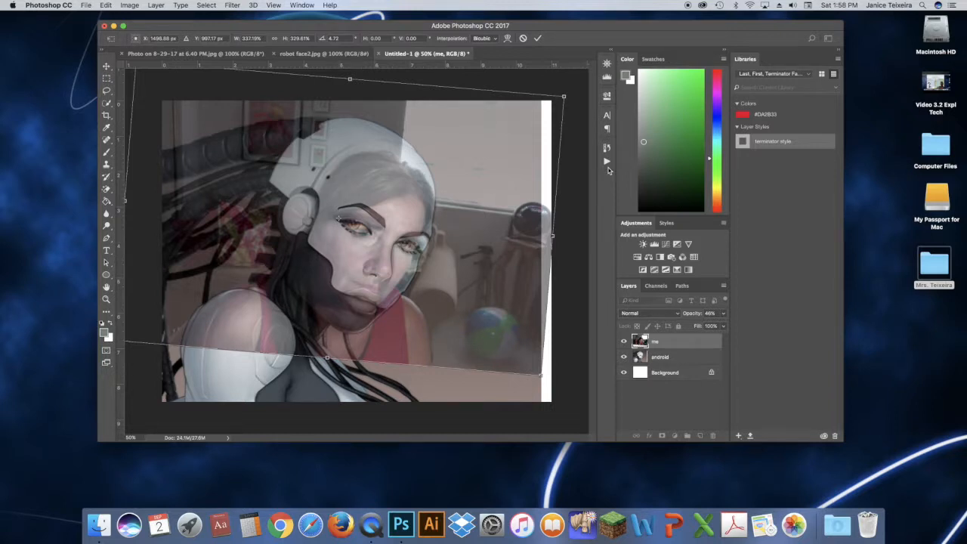
pyautogui.click(538, 40)
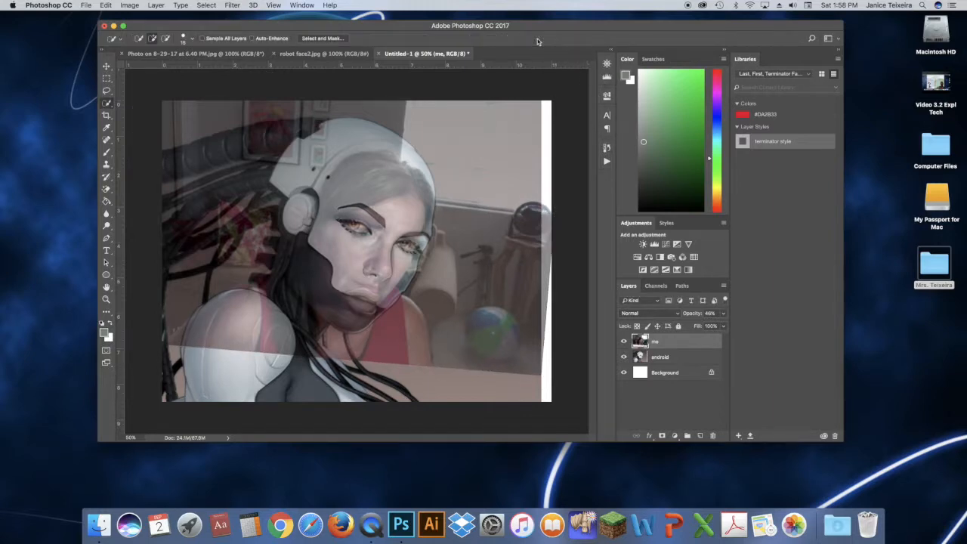
# Turn off Snap and free-transform the me layer again, enlarging and slightly rotating it to cover the canvas and match the face
pyautogui.click(274, 5)
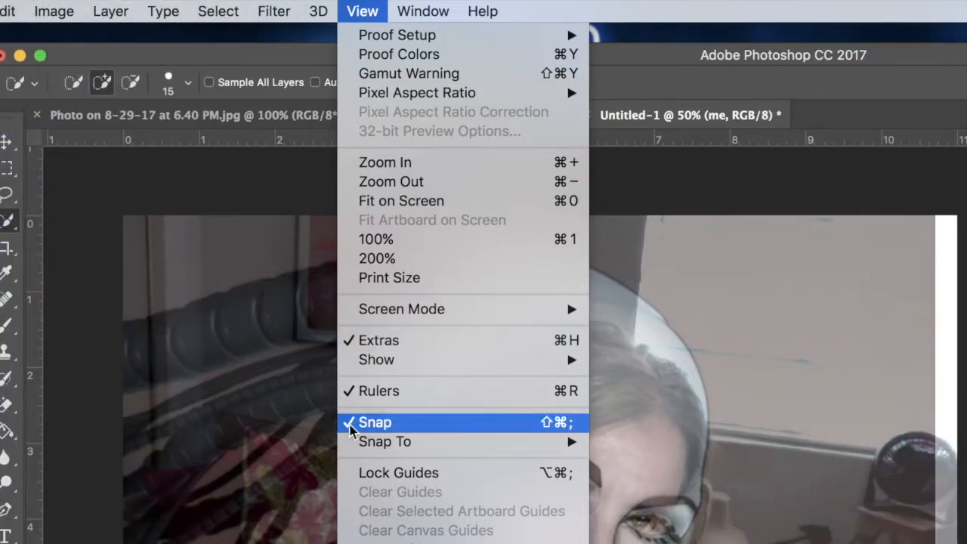
pyautogui.click(402, 428)
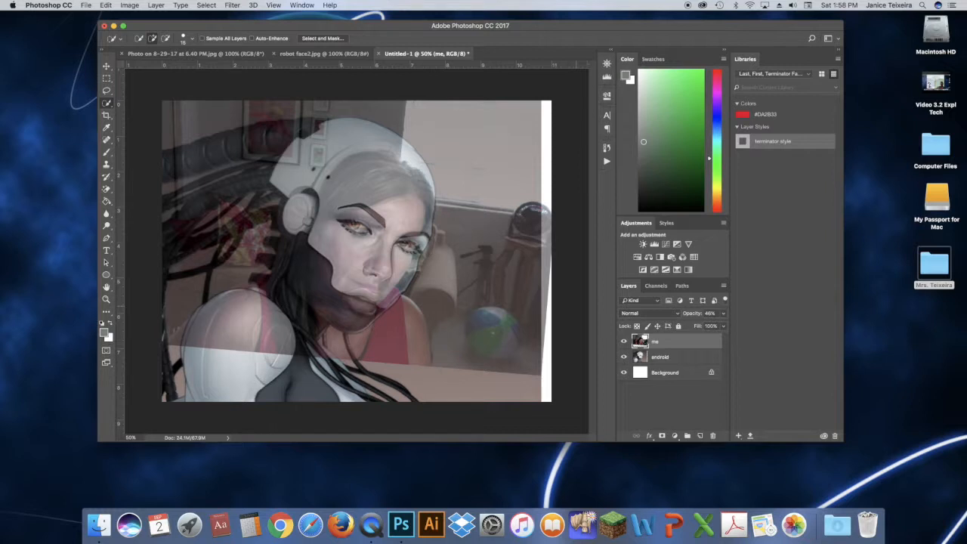
pyautogui.press('super+minus')
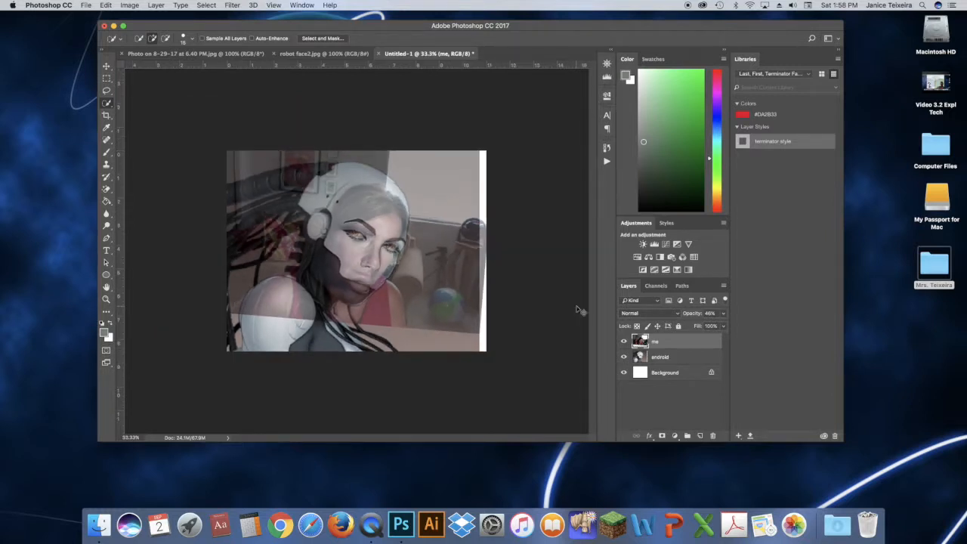
pyautogui.press('super+t')
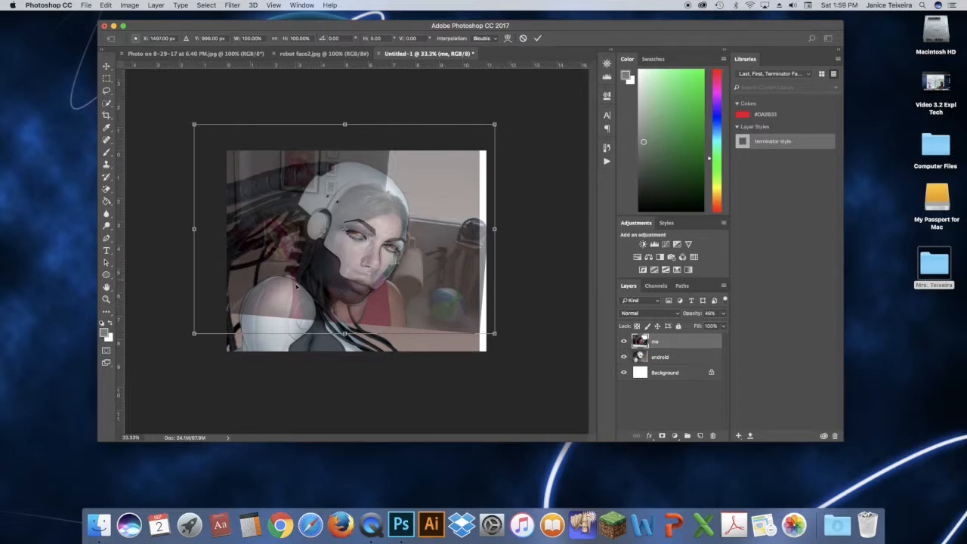
pyautogui.moveTo(296, 299); pyautogui.dragTo(289, 293)
pyautogui.moveTo(488, 329); pyautogui.dragTo(501, 338)
pyautogui.moveTo(344, 340); pyautogui.dragTo(345, 361)
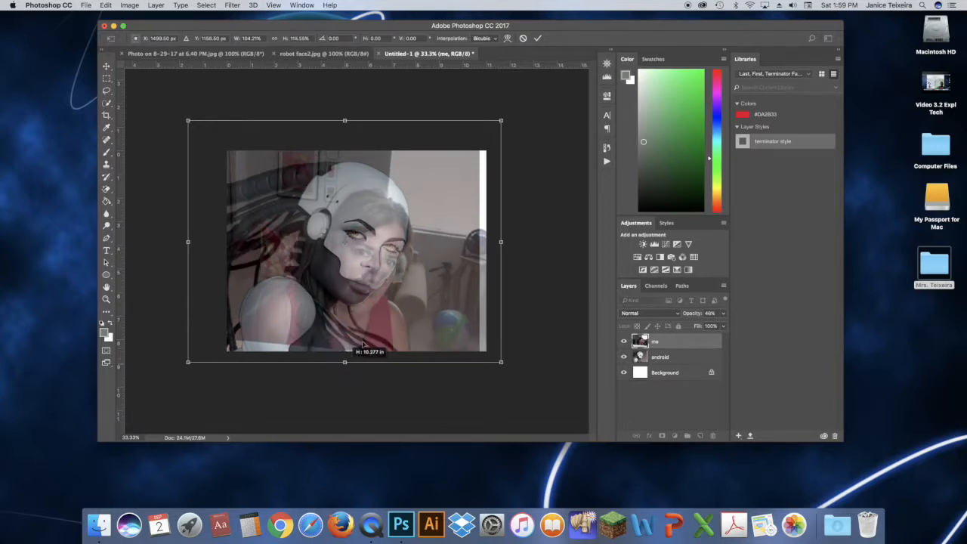
pyautogui.moveTo(375, 328); pyautogui.dragTo(370, 313)
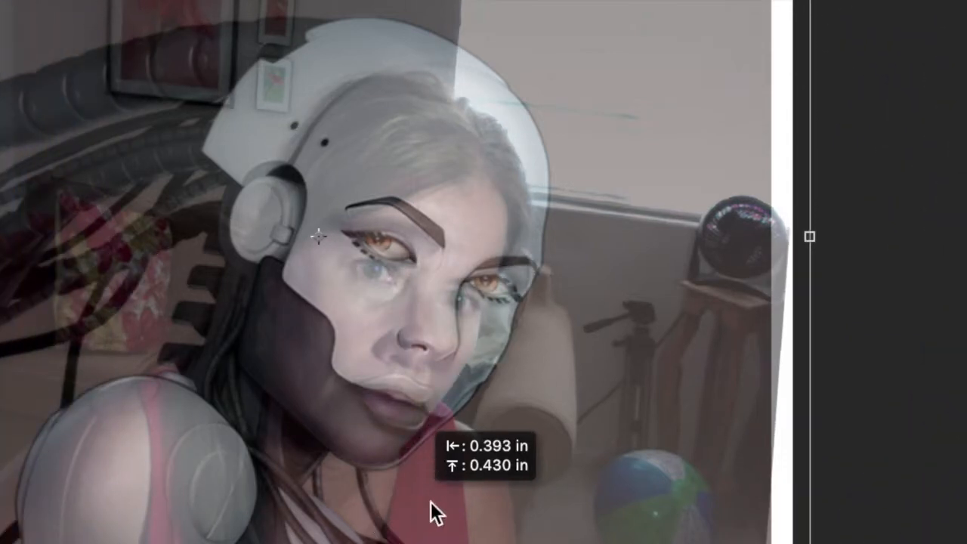
pyautogui.moveTo(436, 513); pyautogui.dragTo(436, 513)
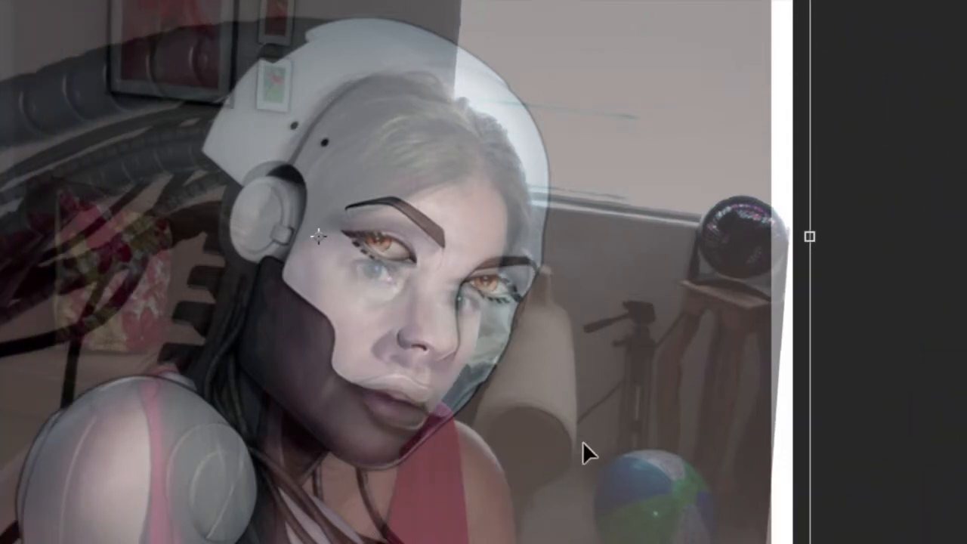
pyautogui.moveTo(319, 237); pyautogui.dragTo(358, 265)
pyautogui.moveTo(716, 533); pyautogui.dragTo(689, 522)
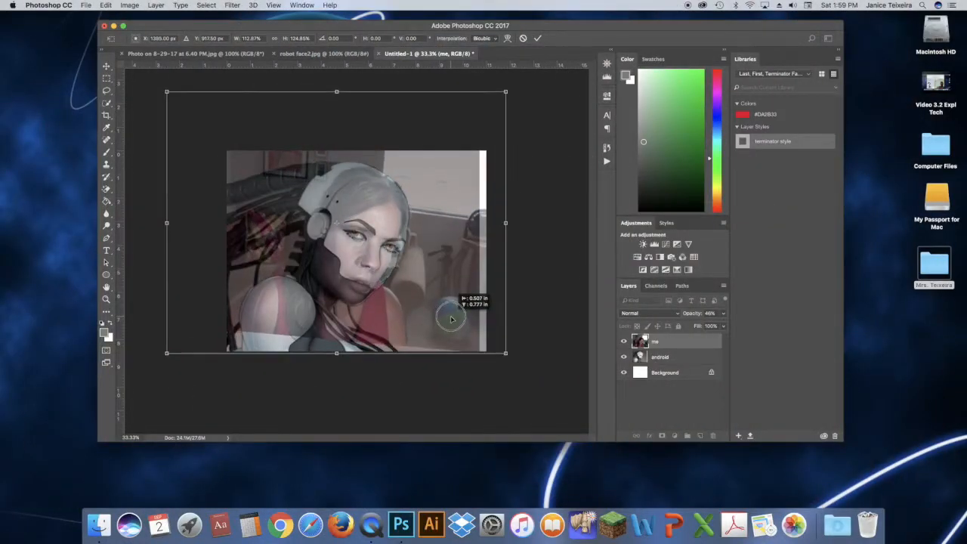
pyautogui.moveTo(451, 319); pyautogui.dragTo(449, 328)
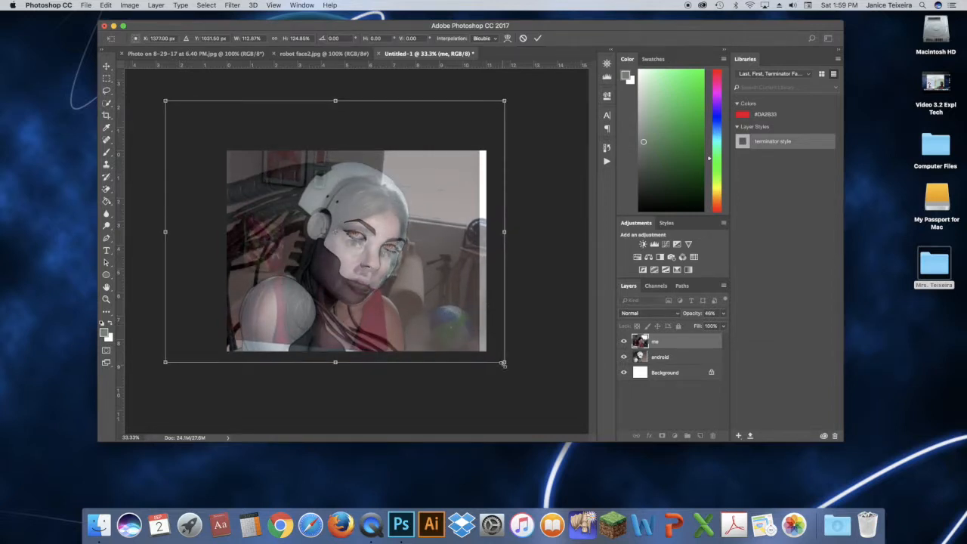
pyautogui.moveTo(503, 363); pyautogui.dragTo(515, 377)
pyautogui.moveTo(433, 310); pyautogui.dragTo(429, 292)
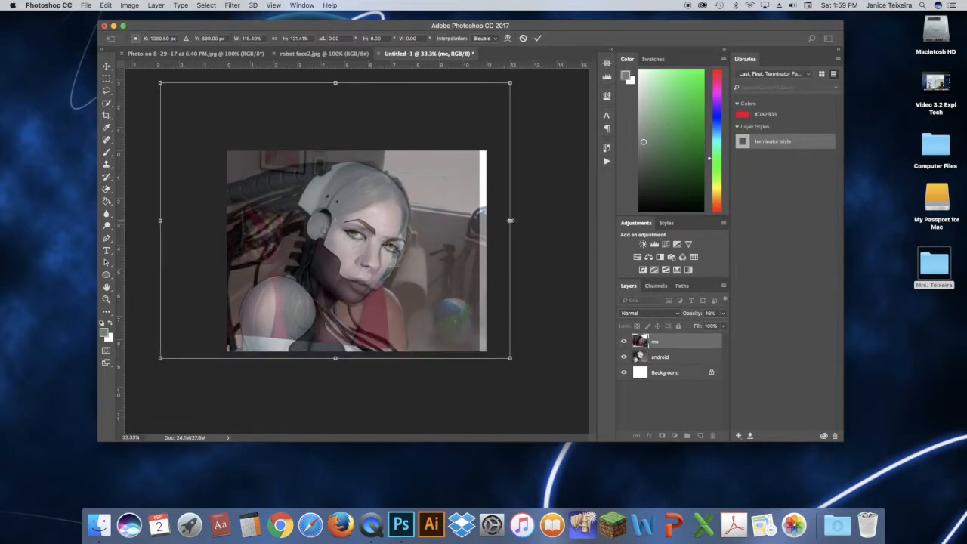
pyautogui.moveTo(510, 221); pyautogui.dragTo(516, 221)
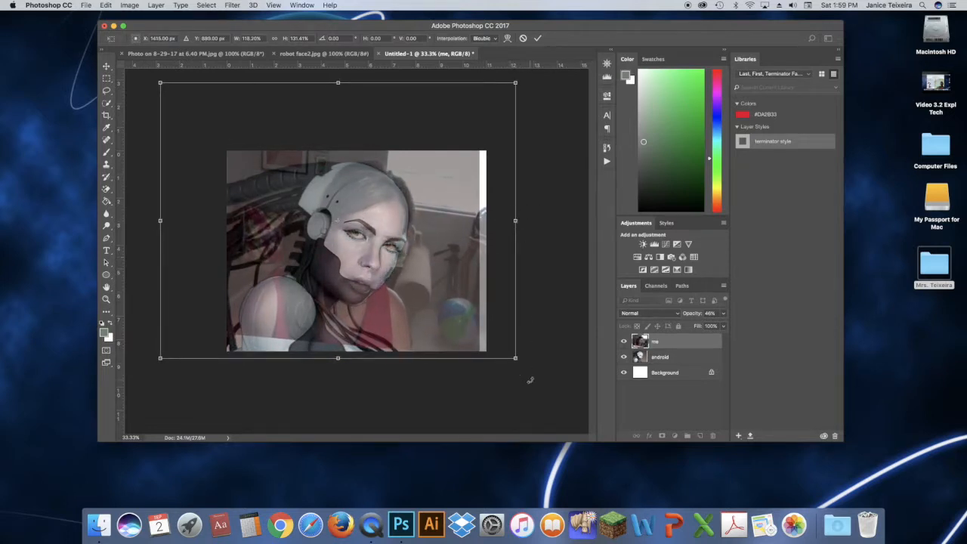
pyautogui.moveTo(529, 374); pyautogui.dragTo(524, 377)
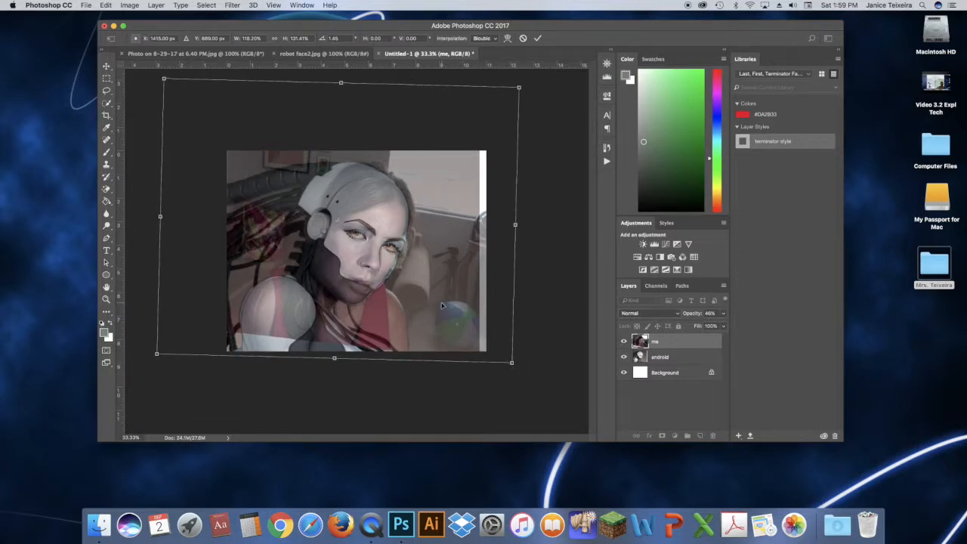
pyautogui.moveTo(441, 305); pyautogui.dragTo(440, 303)
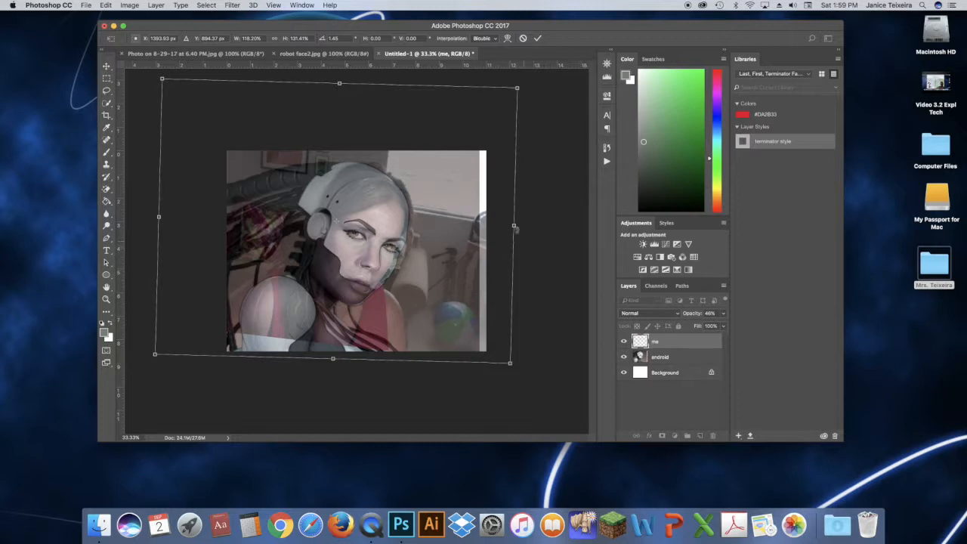
pyautogui.moveTo(514, 226); pyautogui.dragTo(518, 226)
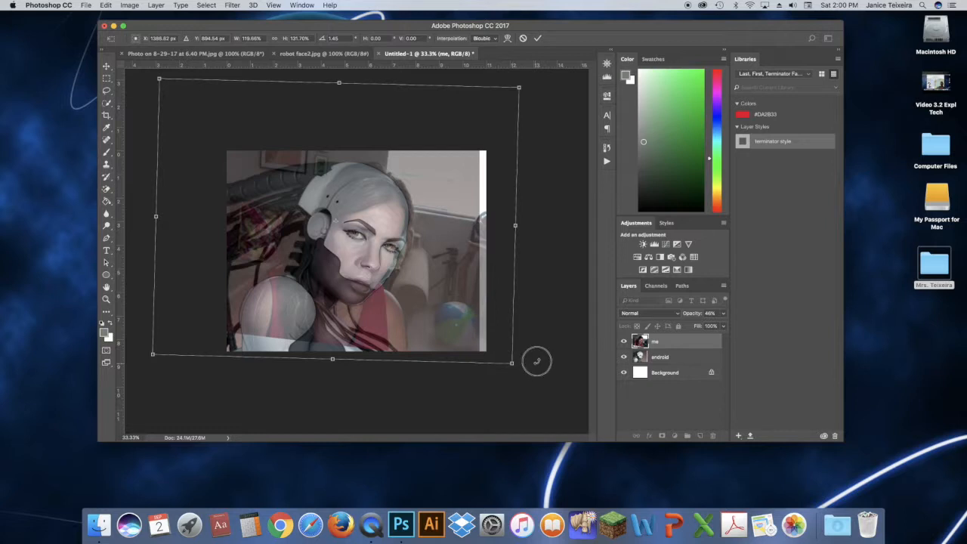
pyautogui.moveTo(537, 361); pyautogui.dragTo(535, 356)
pyautogui.moveTo(475, 321); pyautogui.dragTo(473, 319)
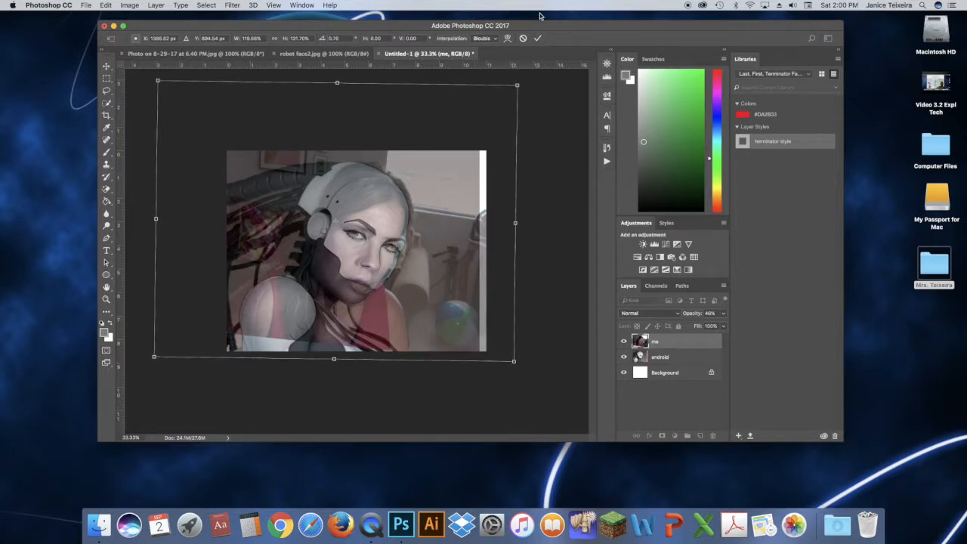
pyautogui.click(538, 38)
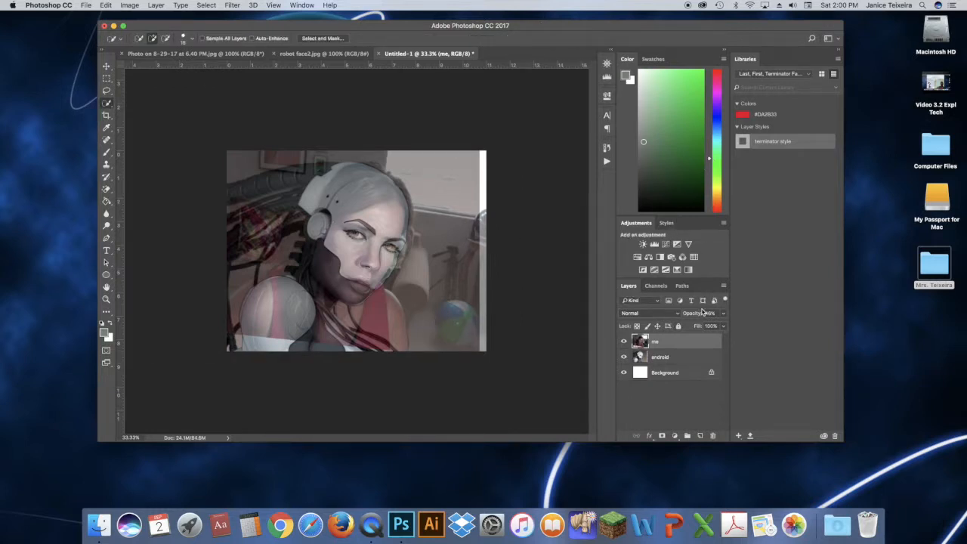
# Raise the me layer's opacity to 63% and free-transform it slightly larger to refine the face alignment
pyautogui.click(722, 314)
pyautogui.moveTo(699, 326); pyautogui.dragTo(704, 324)
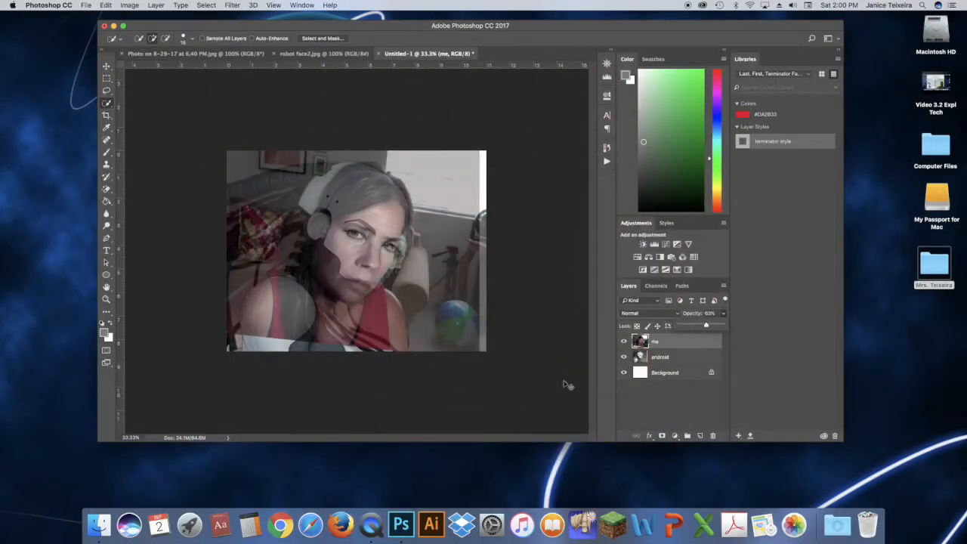
pyautogui.press('super+t')
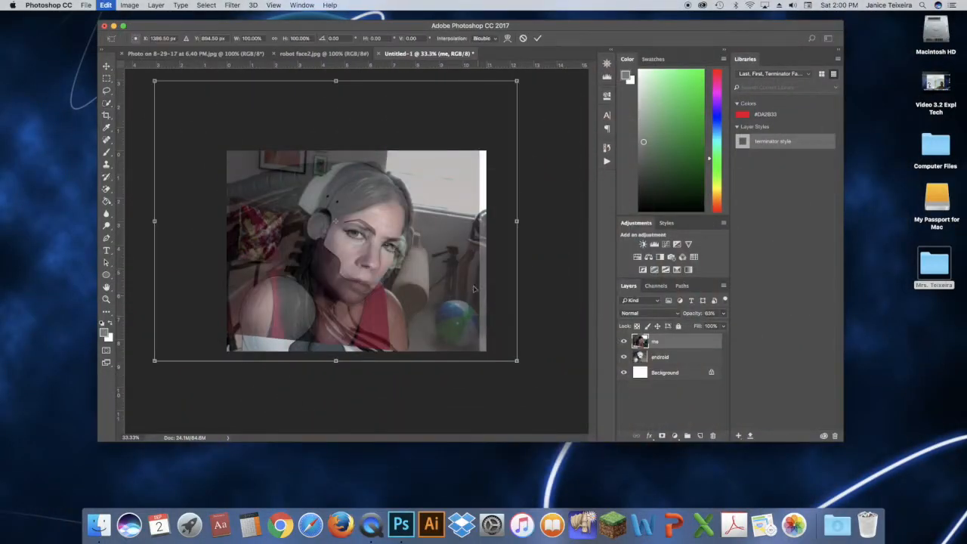
pyautogui.moveTo(517, 360); pyautogui.dragTo(519, 365)
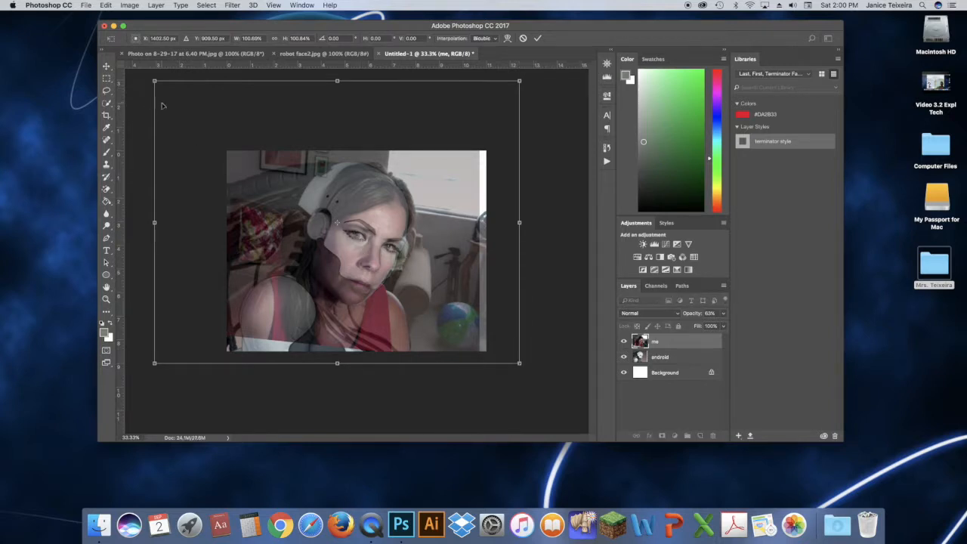
pyautogui.moveTo(154, 81); pyautogui.dragTo(147, 79)
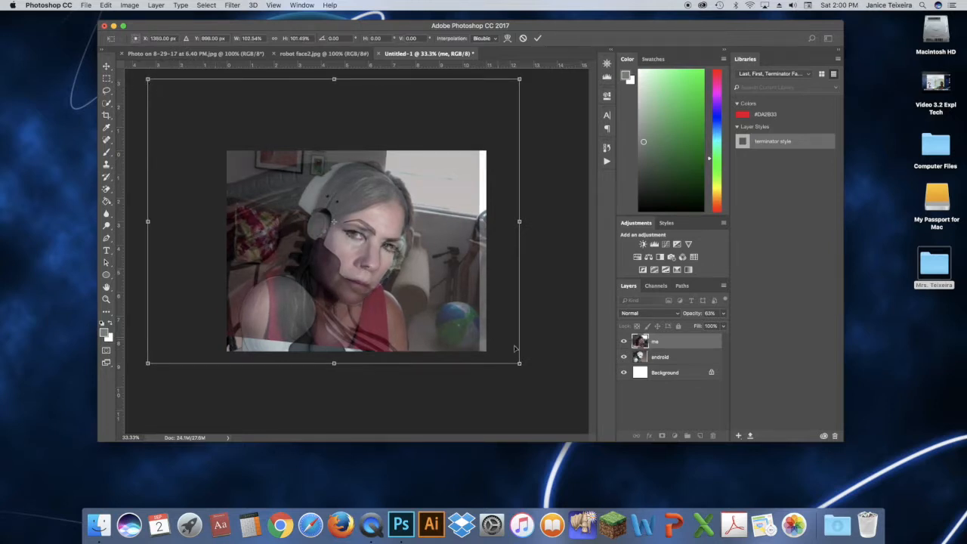
pyautogui.moveTo(519, 364); pyautogui.dragTo(521, 368)
pyautogui.moveTo(149, 223)
pyautogui.mouseDown()
pyautogui.moveTo(174, 227)
pyautogui.moveTo(147, 224)
pyautogui.mouseUp()
pyautogui.moveTo(527, 382); pyautogui.dragTo(524, 384)
pyautogui.moveTo(421, 321); pyautogui.dragTo(422, 320)
pyautogui.moveTo(148, 77); pyautogui.dragTo(145, 76)
pyautogui.moveTo(522, 367); pyautogui.dragTo(525, 369)
pyautogui.moveTo(145, 76); pyautogui.dragTo(142, 75)
pyautogui.moveTo(331, 366); pyautogui.dragTo(331, 370)
pyautogui.moveTo(349, 336); pyautogui.dragTo(349, 332)
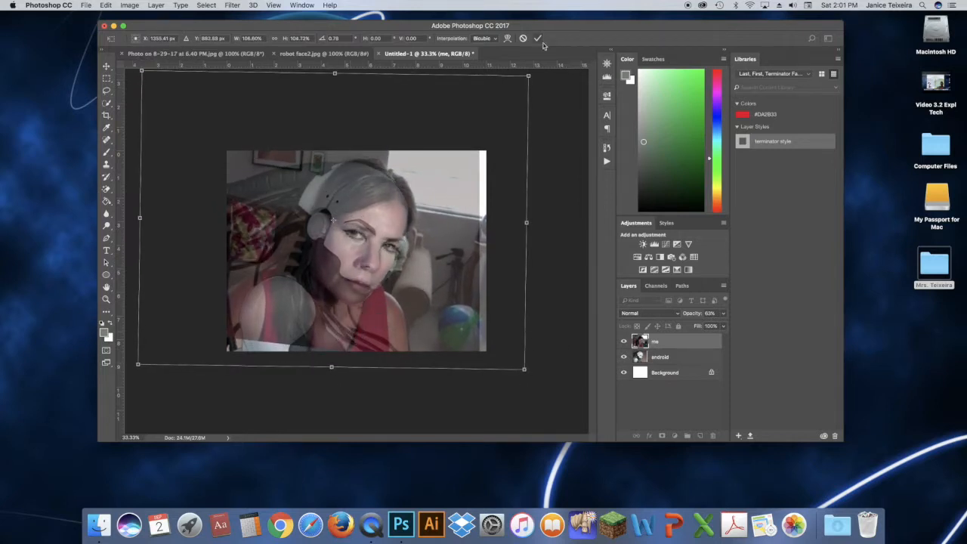
pyautogui.press('Return')
pyautogui.press('w')
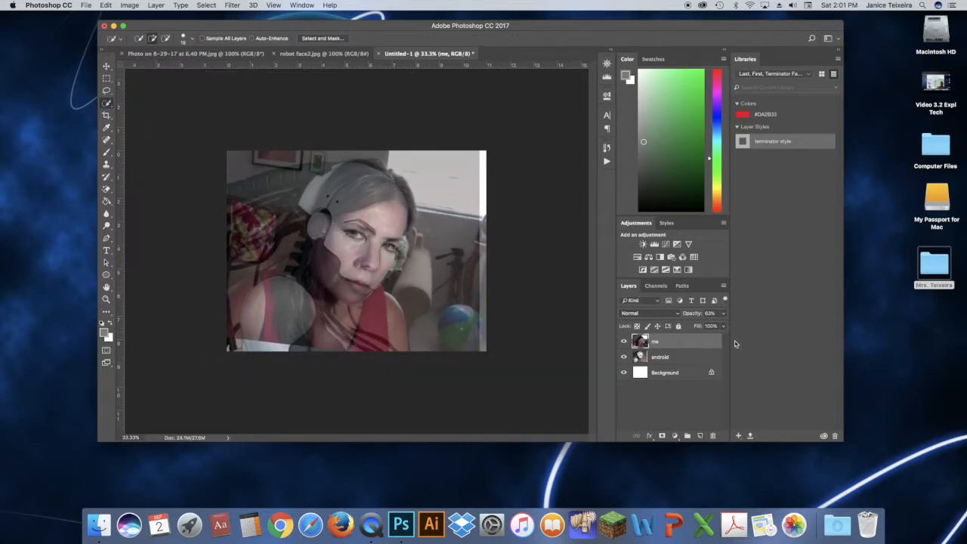
# Set the me layer's opacity to 100%
pyautogui.click(721, 315)
pyautogui.moveTo(706, 326)
pyautogui.mouseDown()
pyautogui.moveTo(715, 326)
pyautogui.moveTo(696, 326)
pyautogui.moveTo(721, 325)
pyautogui.mouseUp()
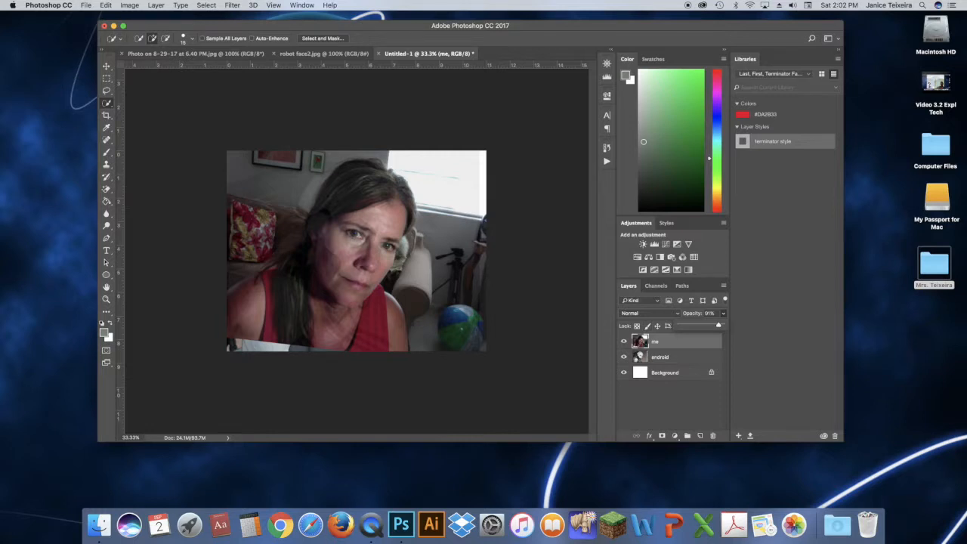
pyautogui.moveTo(719, 326); pyautogui.dragTo(682, 324)
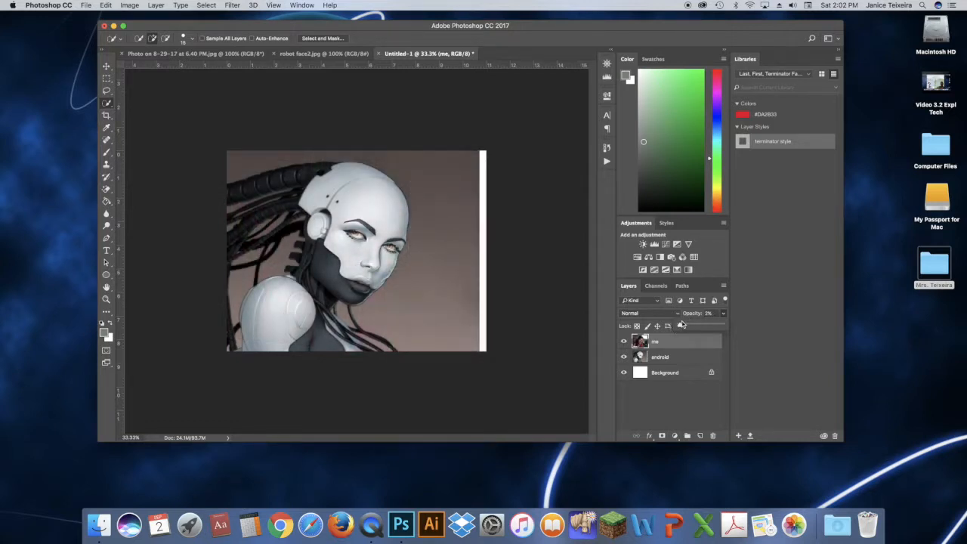
pyautogui.moveTo(680, 326); pyautogui.dragTo(731, 327)
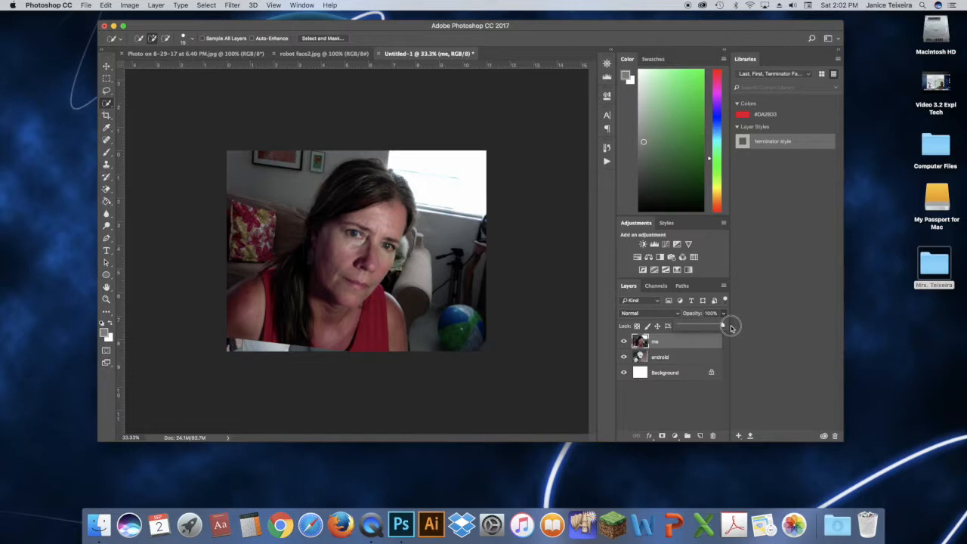
# Open the Save As dialog, expand it, and browse through the Desktop folders to the Cyborg folder as the save location
pyautogui.click(86, 5)
pyautogui.click(87, 6)
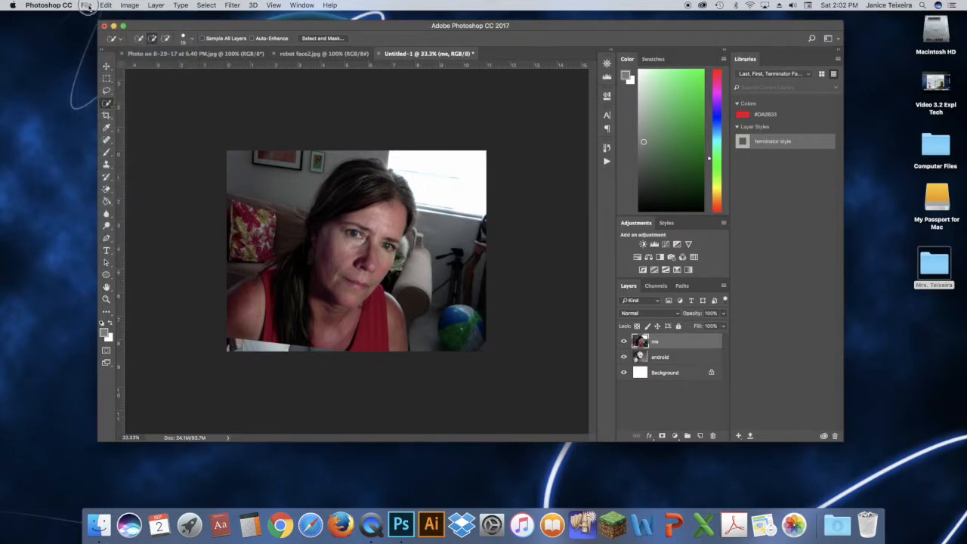
pyautogui.click(88, 8)
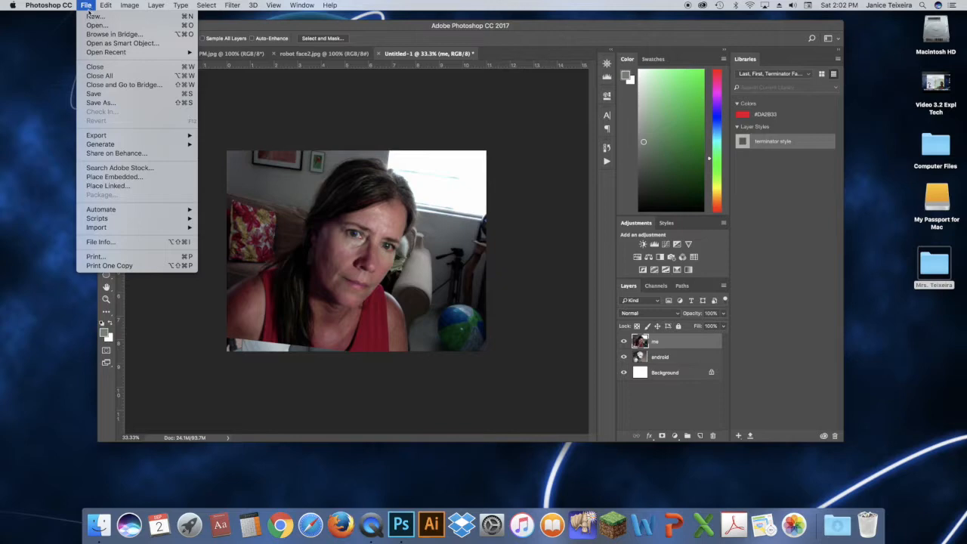
pyautogui.click(106, 107)
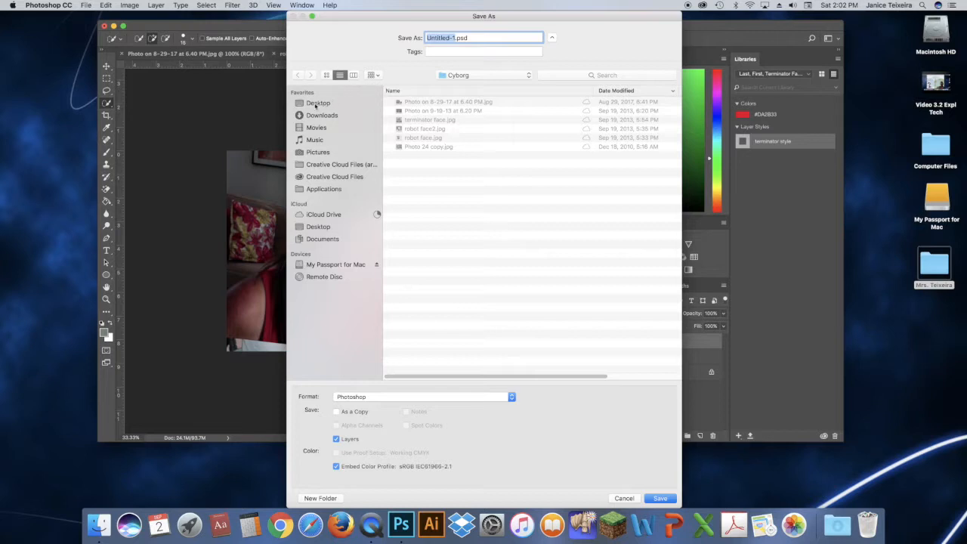
pyautogui.click(553, 39)
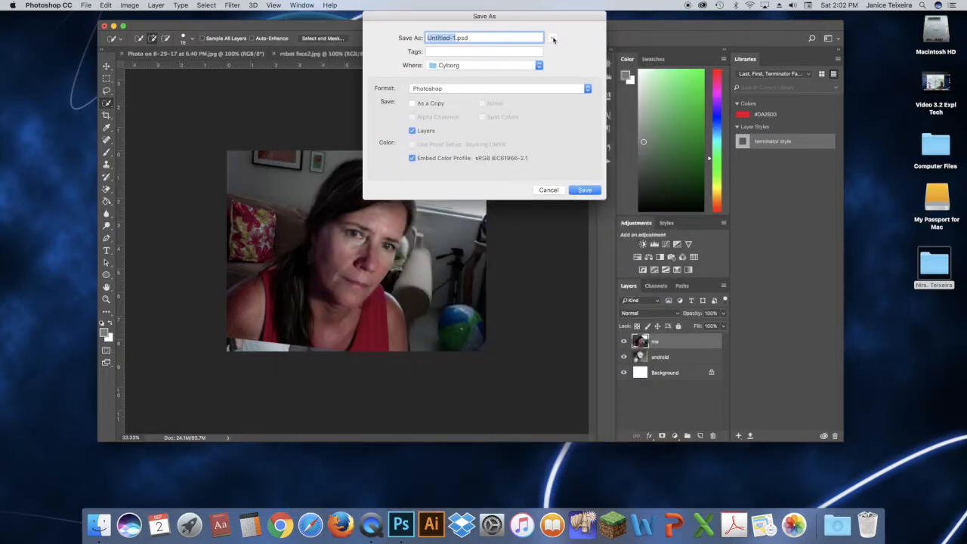
pyautogui.click(552, 39)
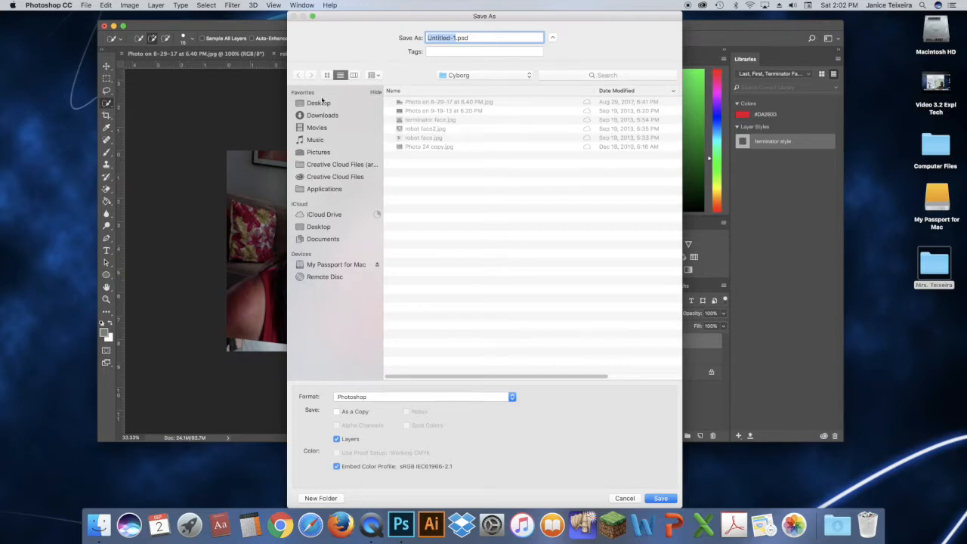
pyautogui.click(318, 103)
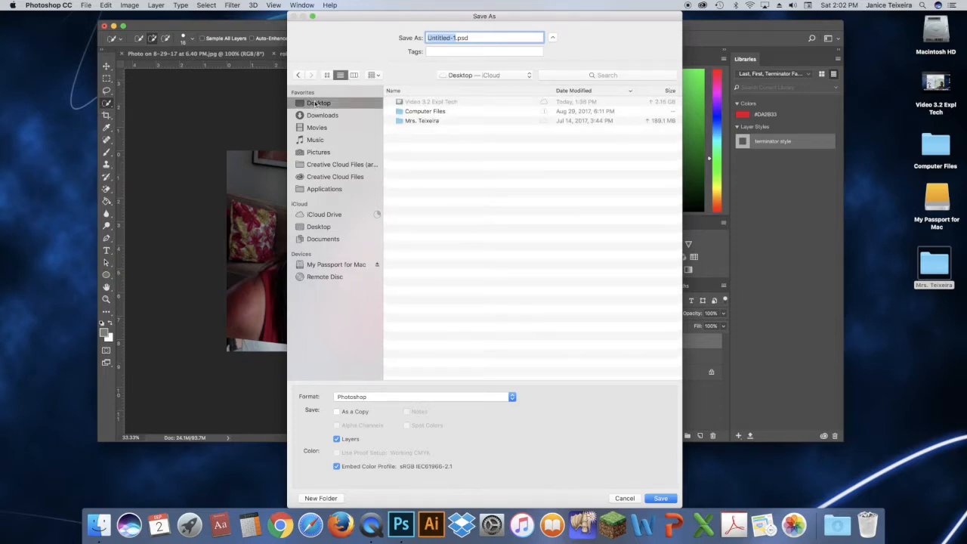
pyautogui.click(420, 121)
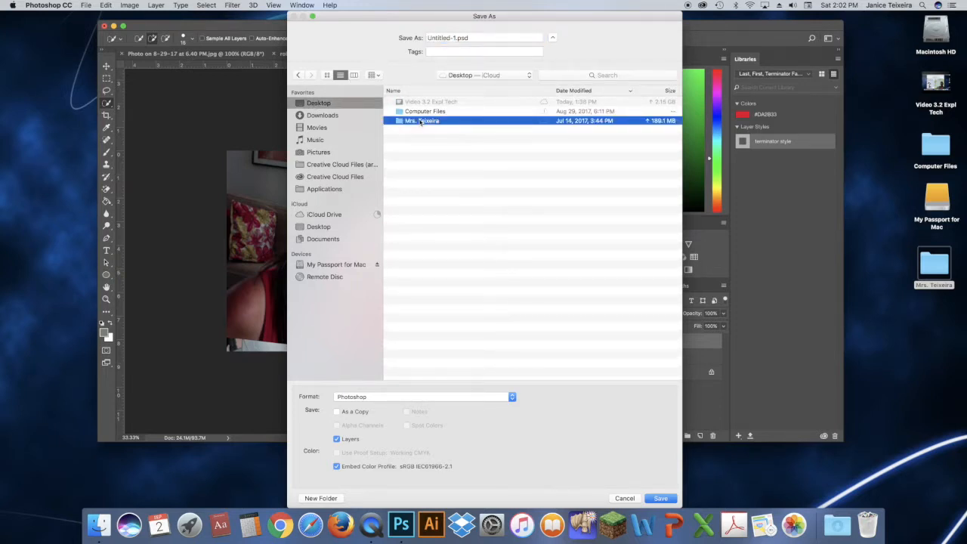
pyautogui.doubleClick(420, 121)
pyautogui.doubleClick(421, 102)
pyautogui.doubleClick(411, 103)
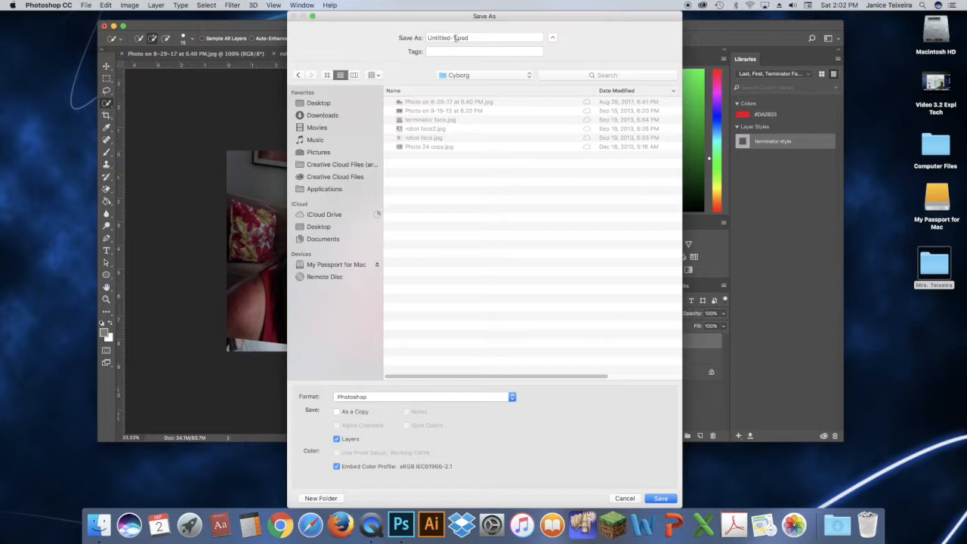
# Name the file last first cyborg.psd and save it as a Photoshop document with layers
pyautogui.moveTo(456, 38); pyautogui.dragTo(412, 38)
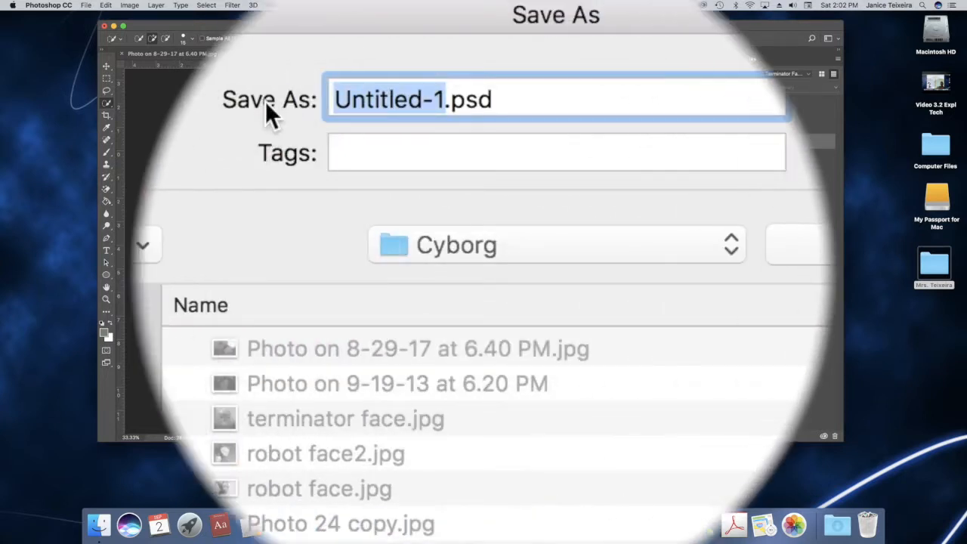
pyautogui.write('las')
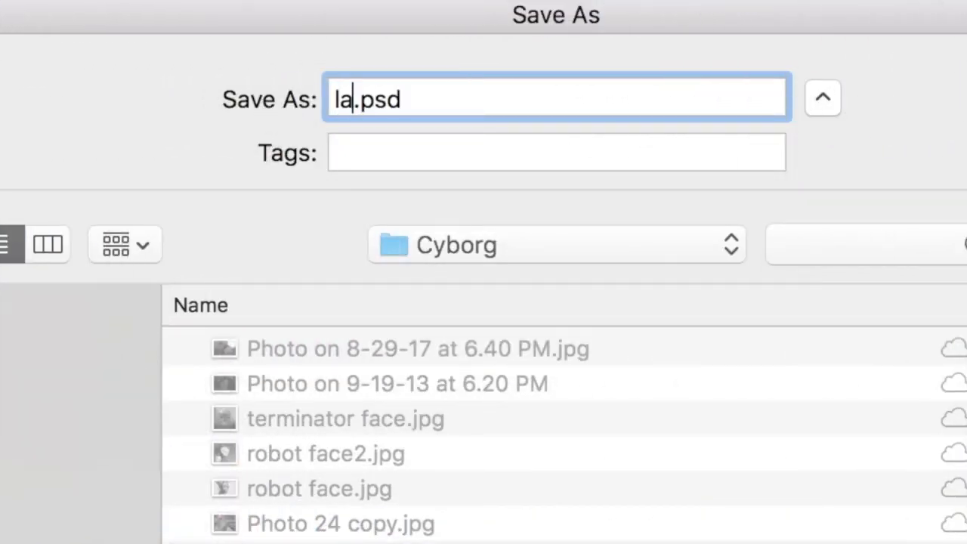
pyautogui.write('t ')
pyautogui.write('first c')
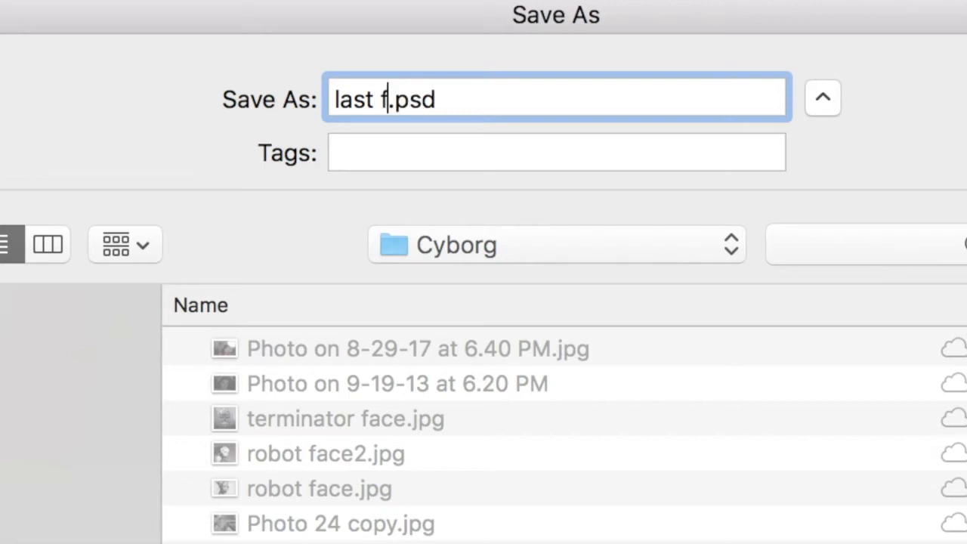
pyautogui.write('yborg')
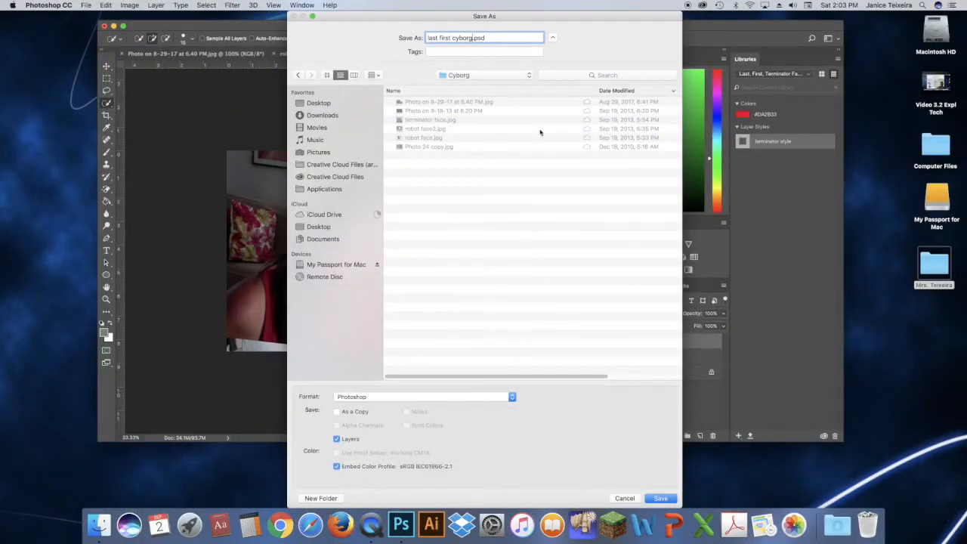
pyautogui.click(660, 497)
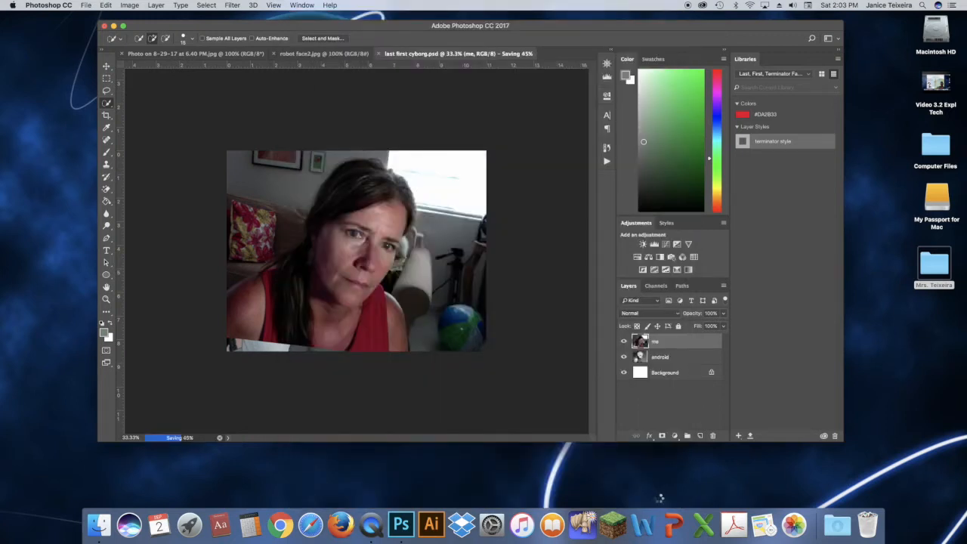